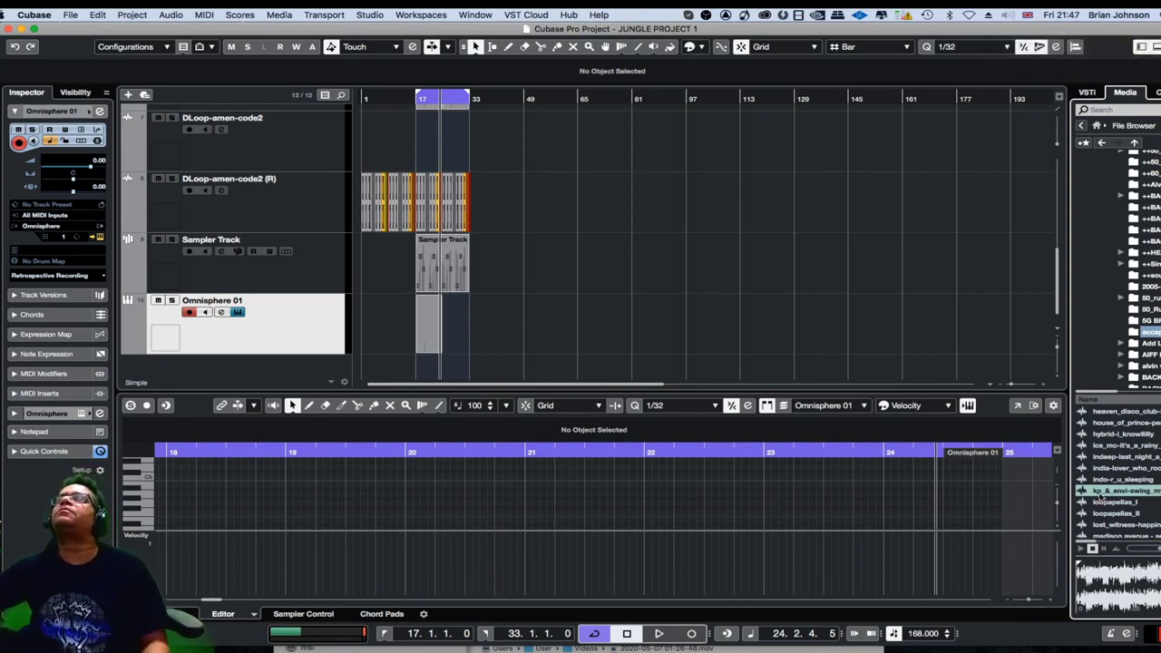
Delete the MIDI part at bar 17 on the Omnisphere 01 track
left_click_drag(1105, 494, 435, 324)
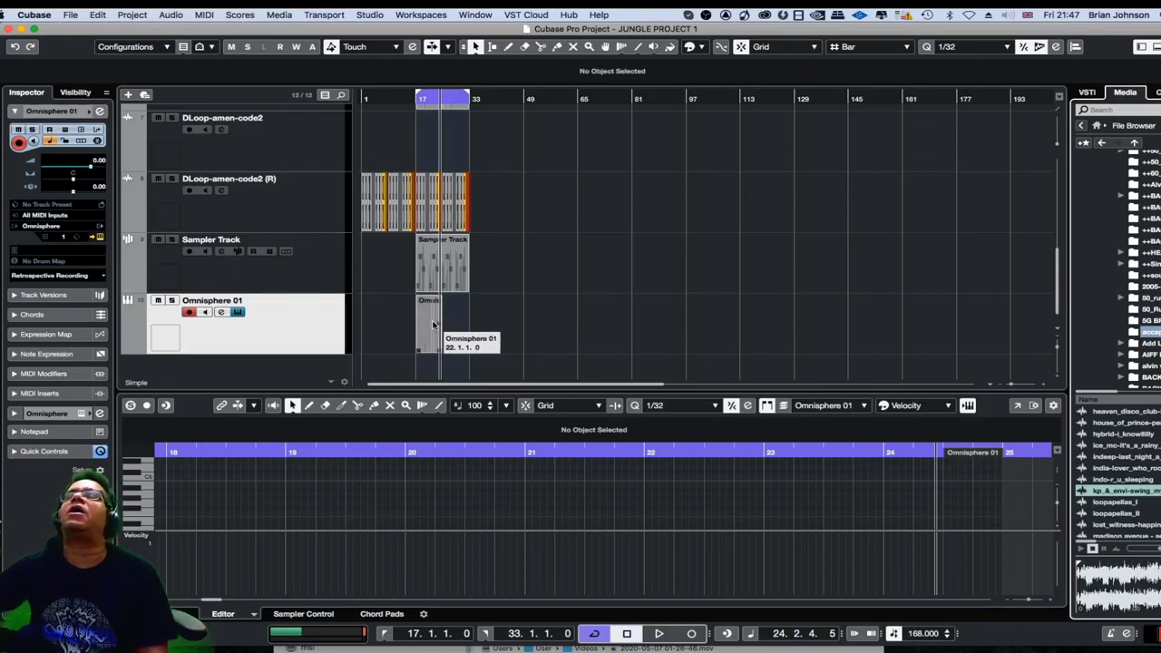
left_click_drag(433, 324, 436, 323)
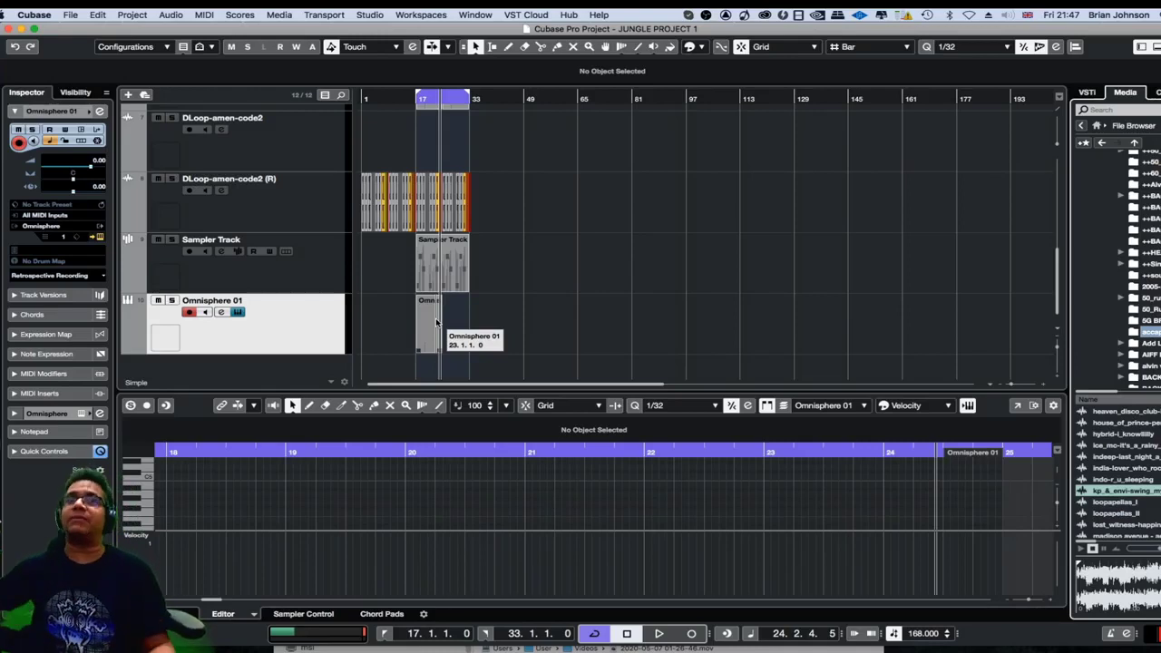
left_click_drag(436, 322, 439, 318)
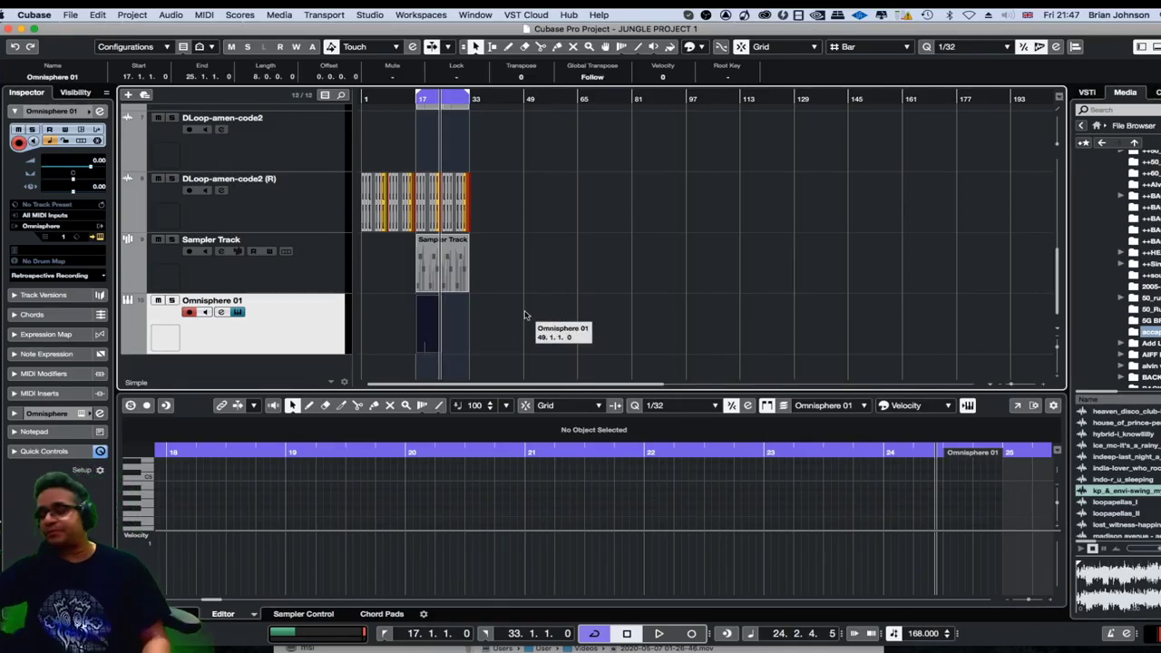
key("Delete")
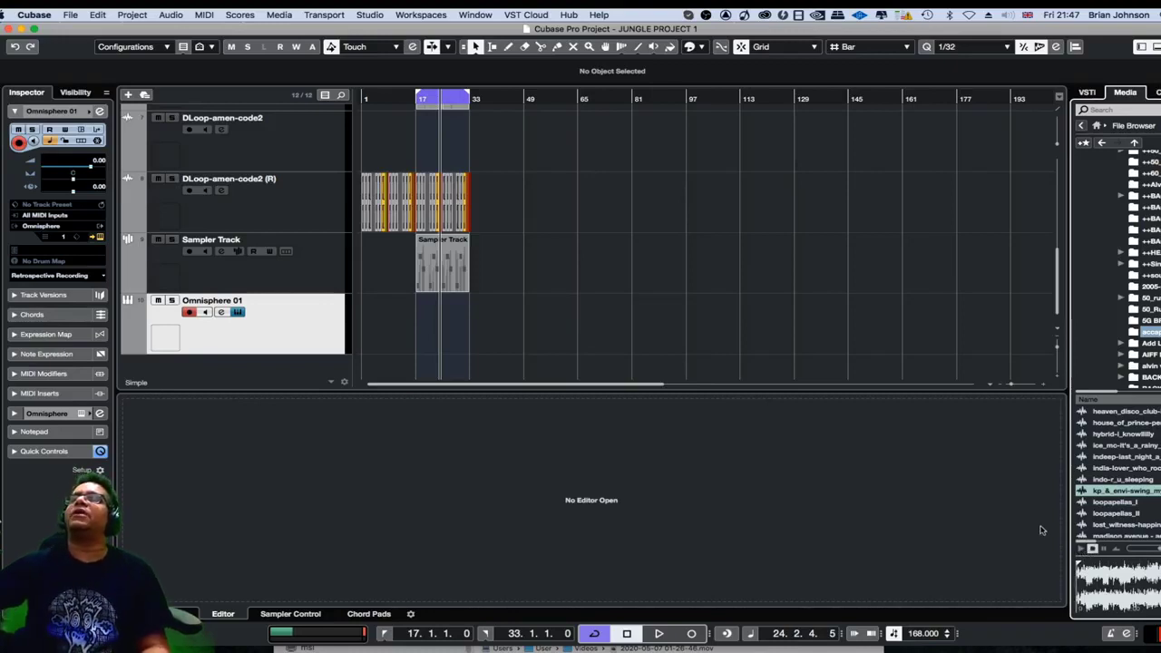
Audition the loop, and add the kp_&_envi-swing_my_way file as a new audio track with its event at bar 17
key("space")
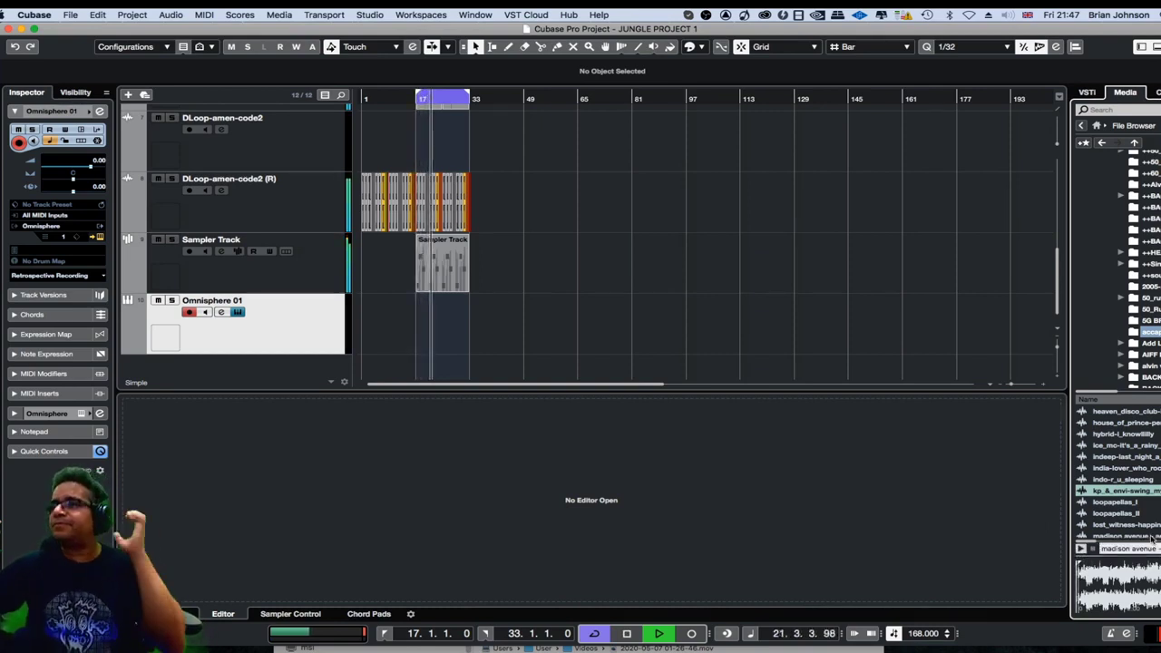
left_click(1107, 493)
left_click_drag(1107, 492, 417, 371)
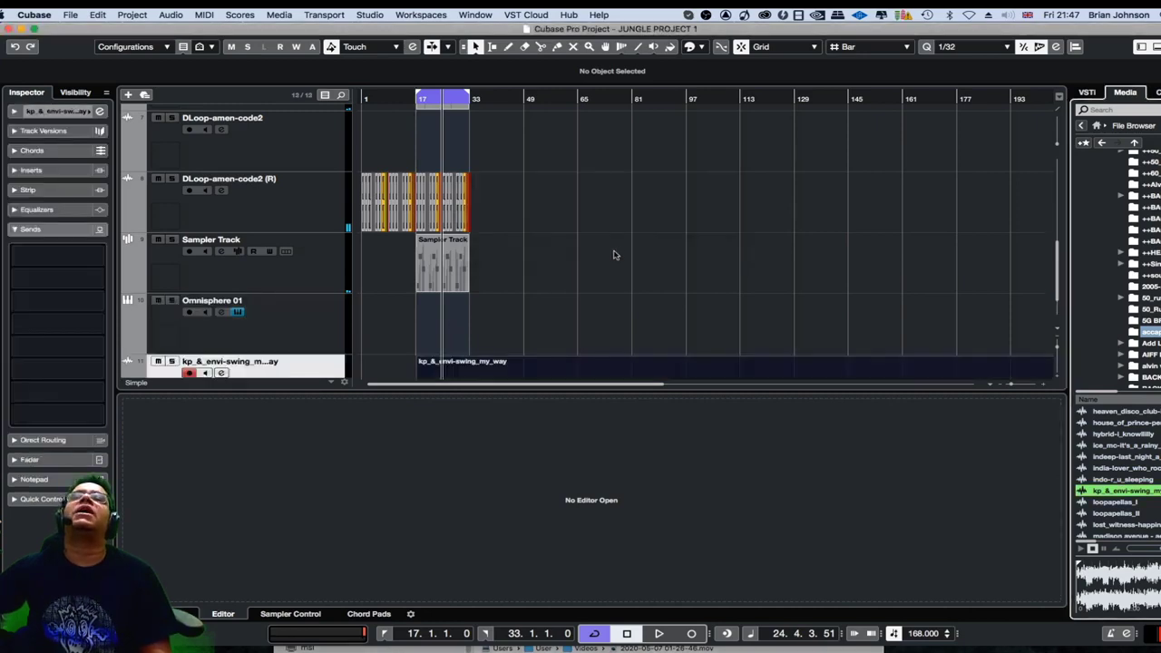
Delete the kp_&_envi-swing_my_way event, keeping its audio track
left_click(492, 327)
left_click(491, 362)
key("Delete")
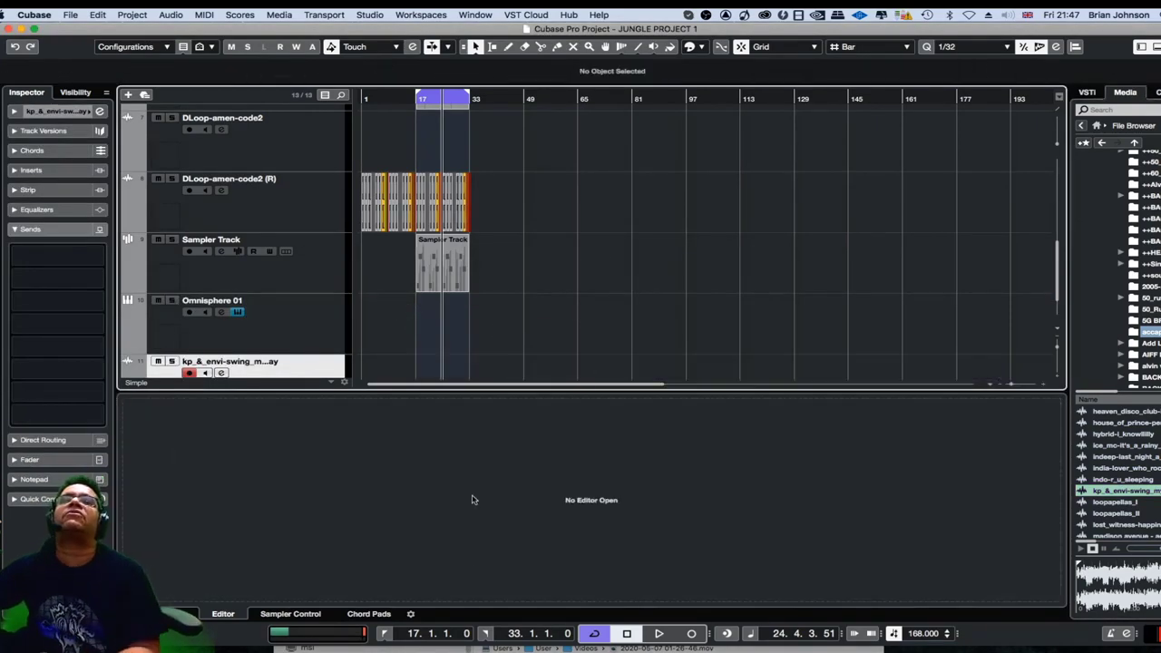
Try to load the kp_&_envi-swing_my_way file from the file browser directly into Sampler Control
left_click(290, 614)
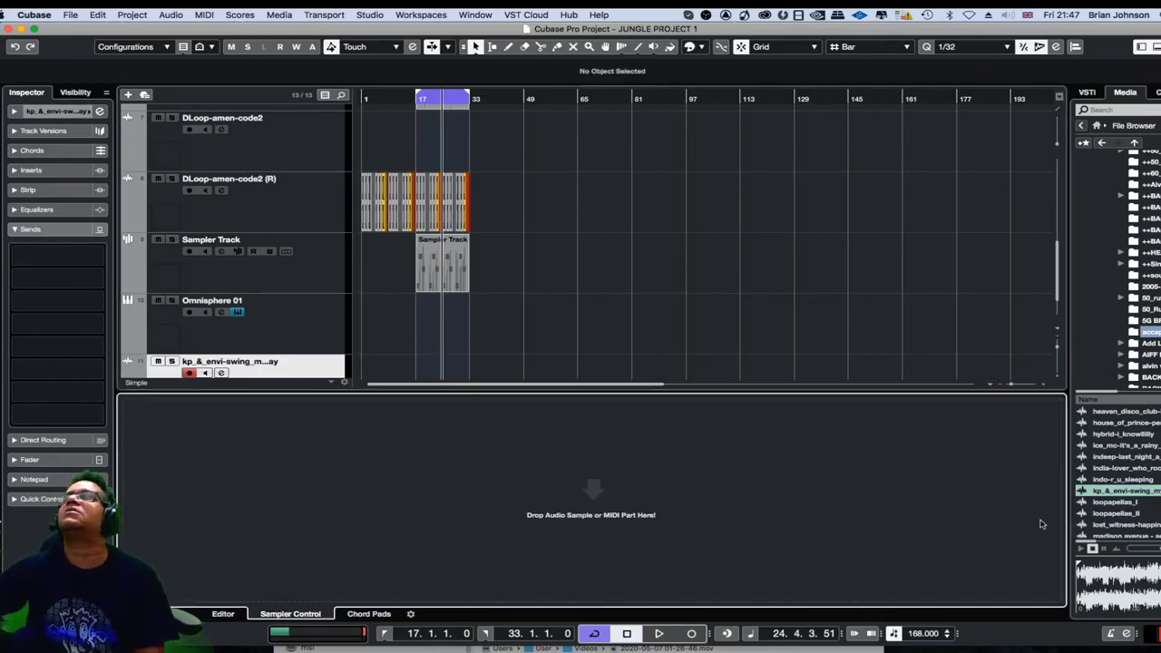
left_click_drag(1125, 491, 336, 484)
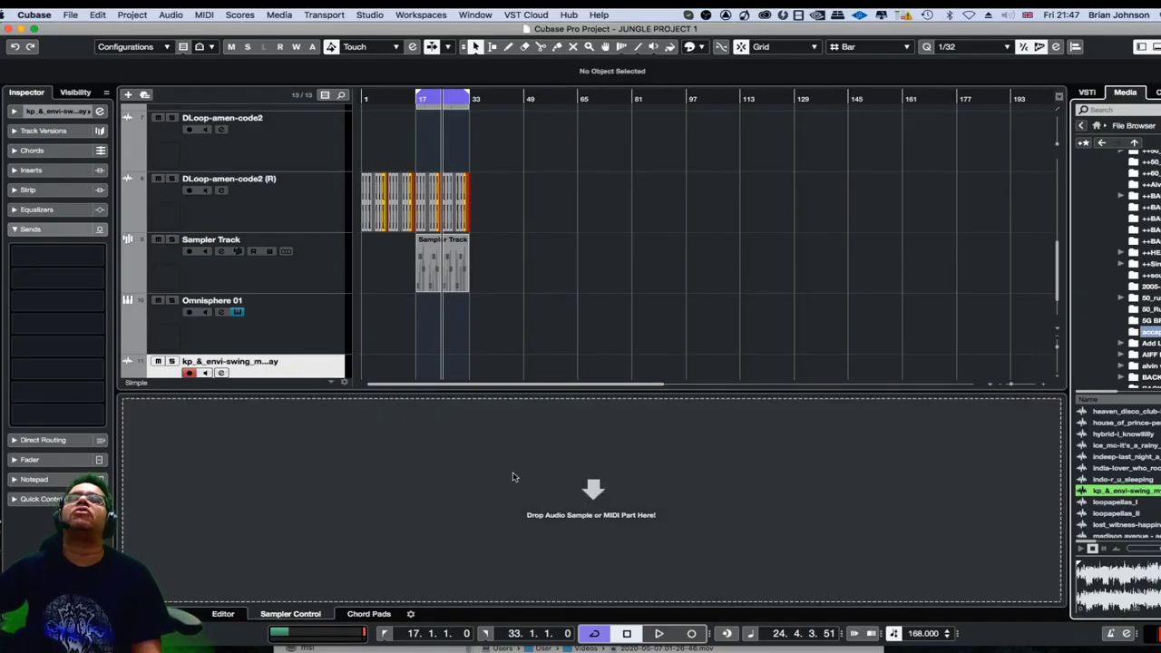
left_click_drag(769, 484, 709, 486)
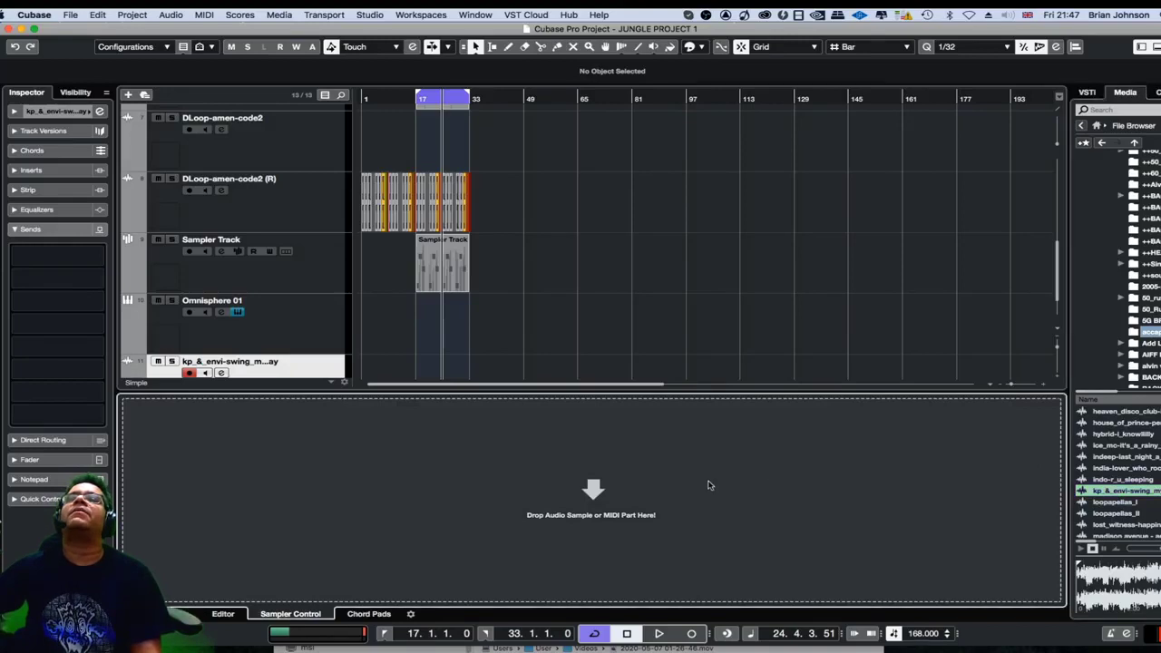
Place the kp_&_envi-swing_my_way file on its existing audio track and move its start to just before bar 17, at 16.4.2.62
left_click_drag(1105, 491, 928, 494)
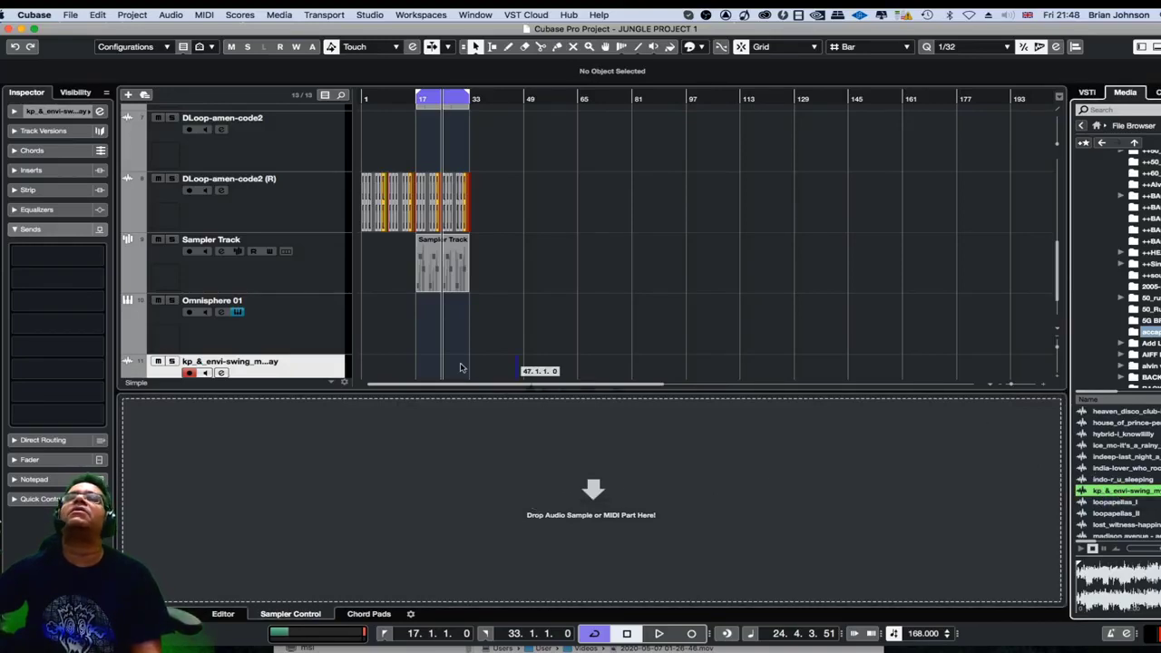
left_click_drag(460, 368, 421, 358)
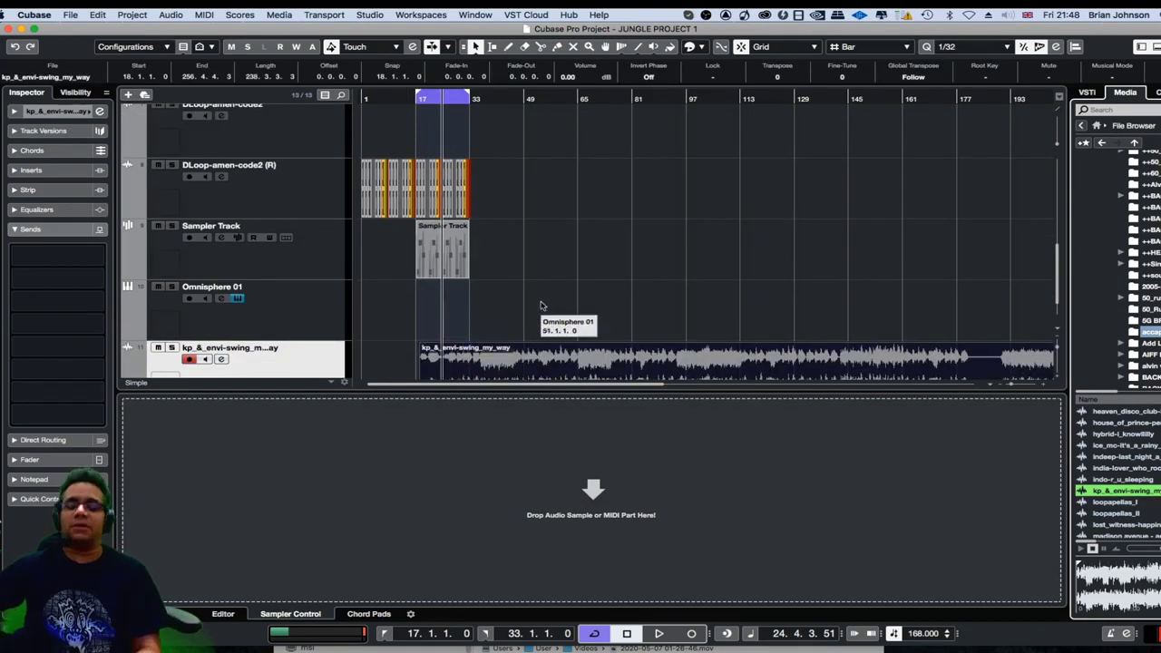
key("h")
key("h")
key("h")
key("h")
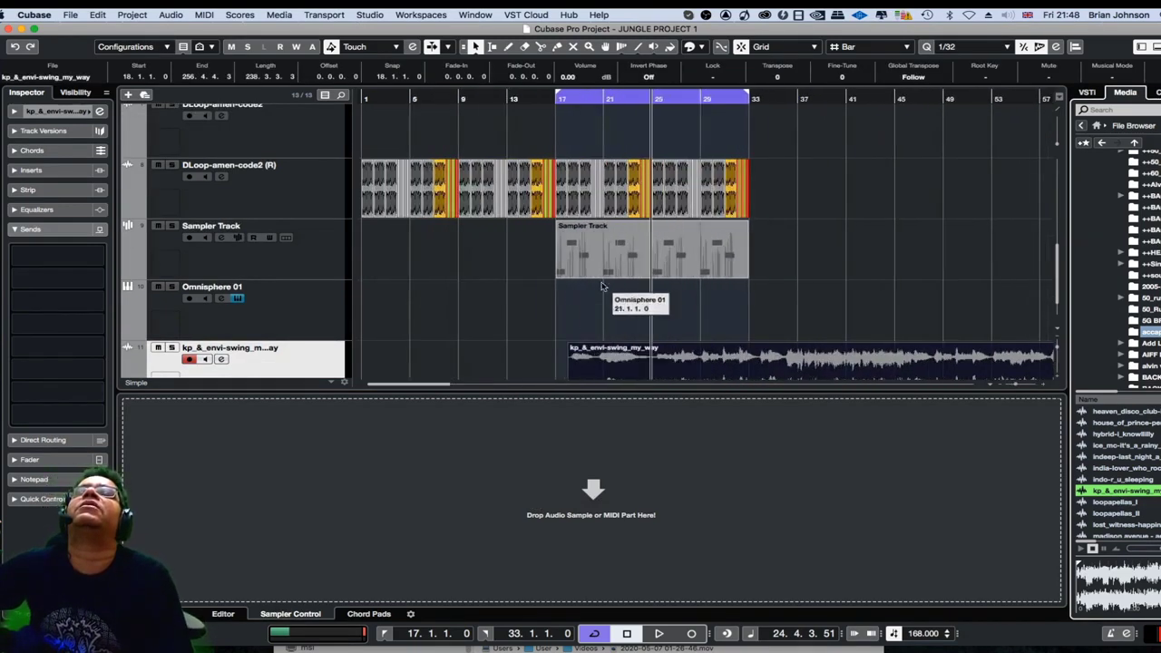
scroll(602, 286, "down", 1)
mouse_move(624, 322)
left_mouse_down()
mouse_move(600, 322)
mouse_move(644, 321)
left_mouse_up()
key("h")
Split the kp_&_envi-swing_my_way event at about 24.1.3.37 and load its first piece into Sampler Control as a new sampler track
right_click(705, 308)
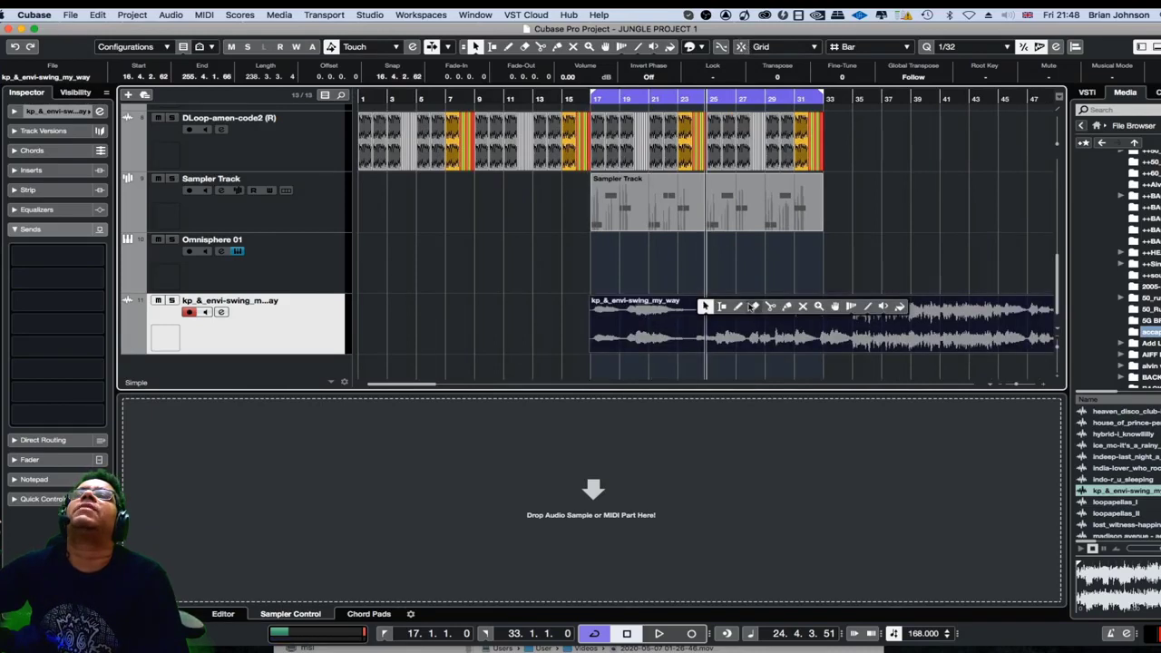
left_click(774, 310)
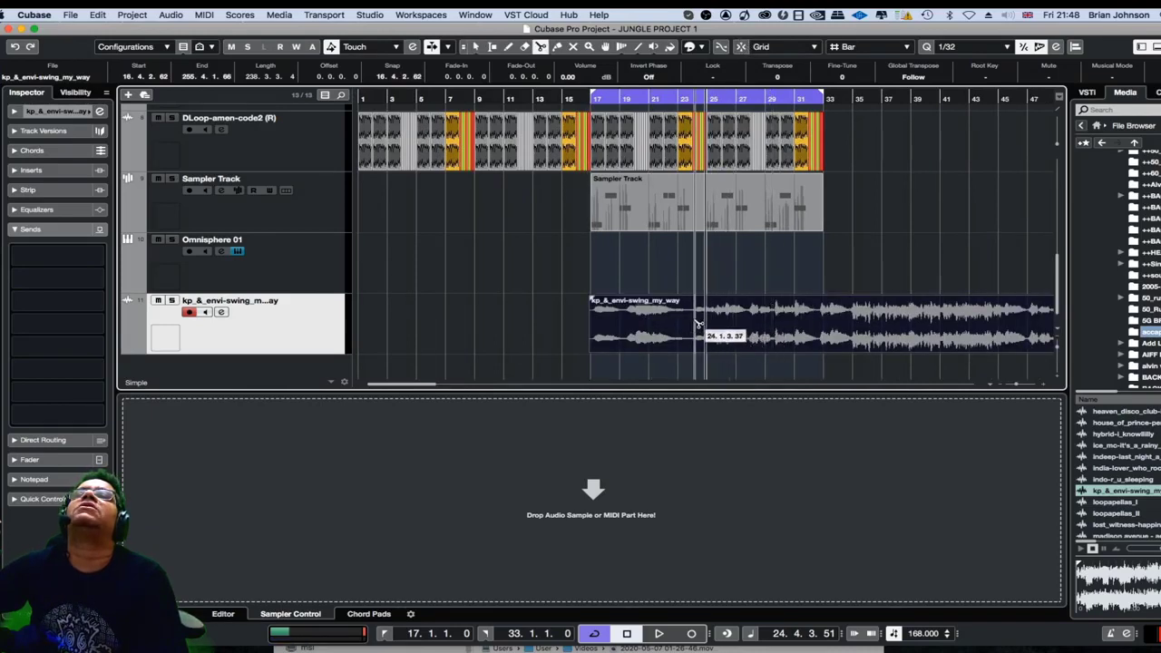
left_click(699, 318)
key("1")
left_click(656, 313)
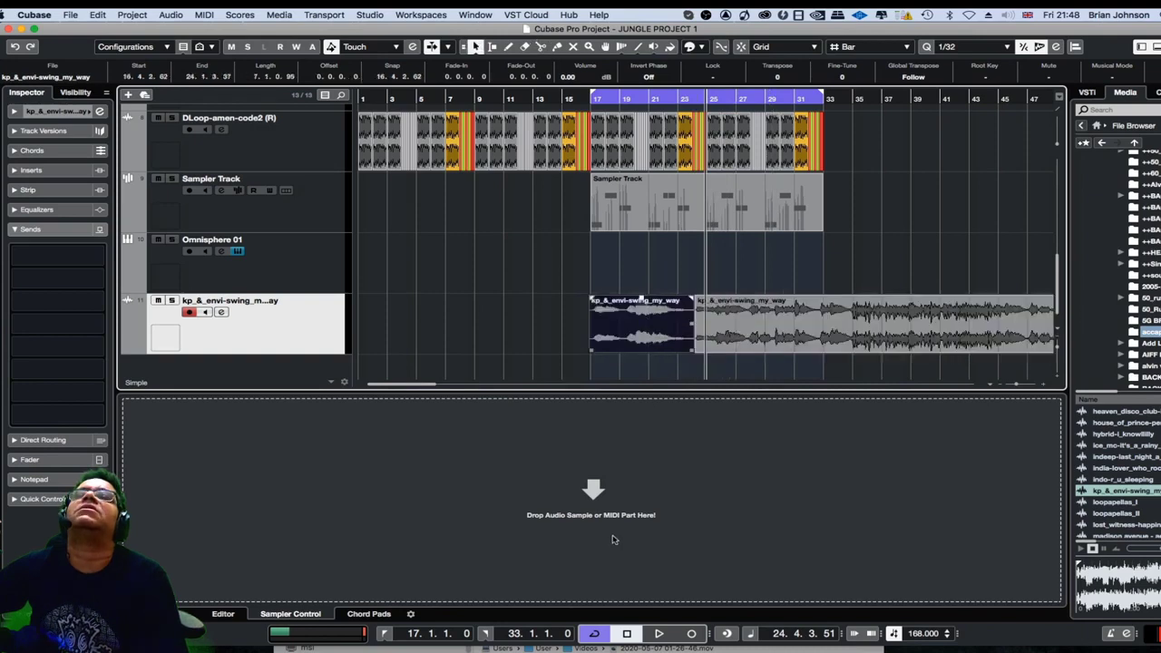
left_click_drag(629, 315, 626, 472)
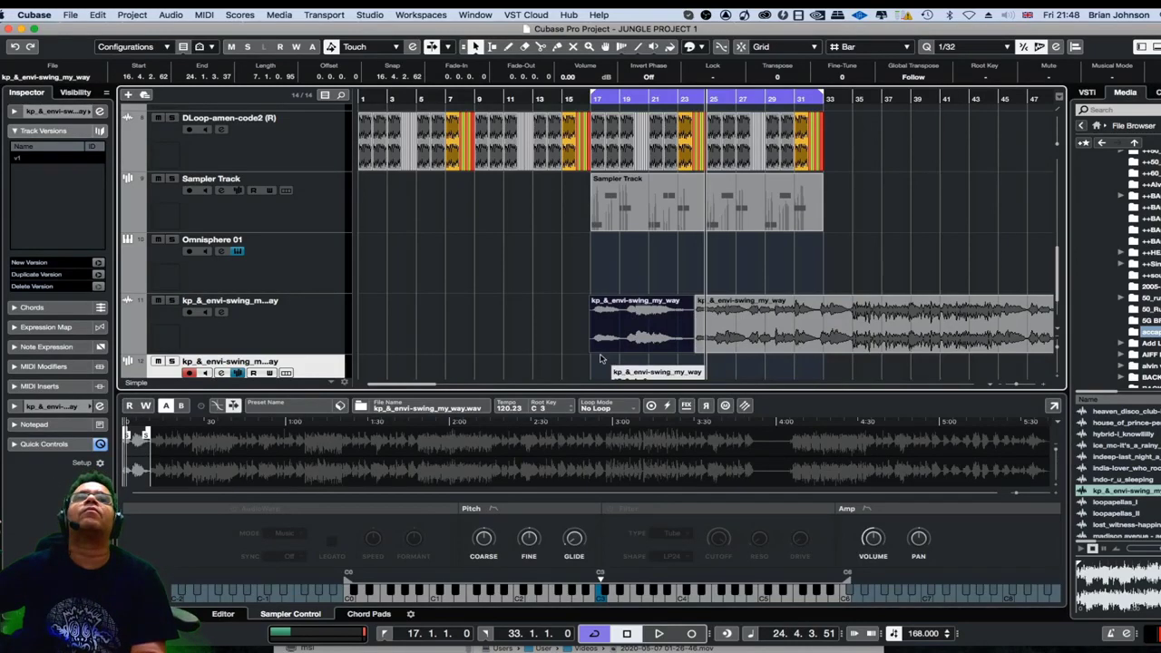
Play the loop briefly and mute both pieces of the kp_&_envi-swing_my_way audio event with the Mute tool
key("space")
right_click(741, 272)
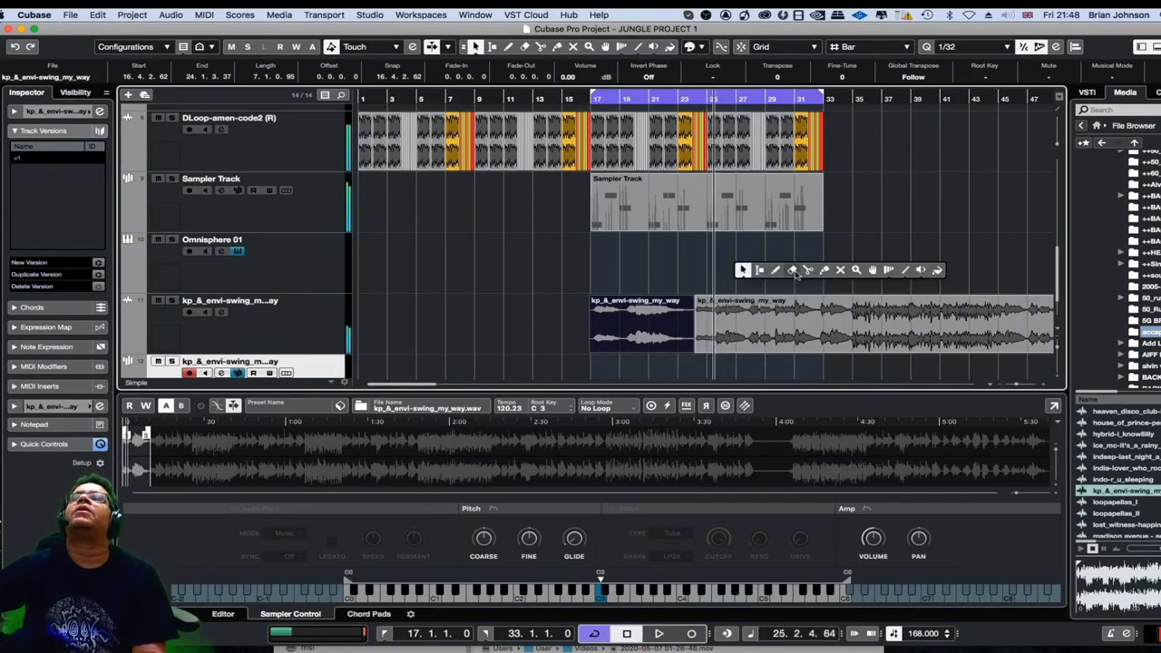
left_click(840, 270)
left_click(655, 311)
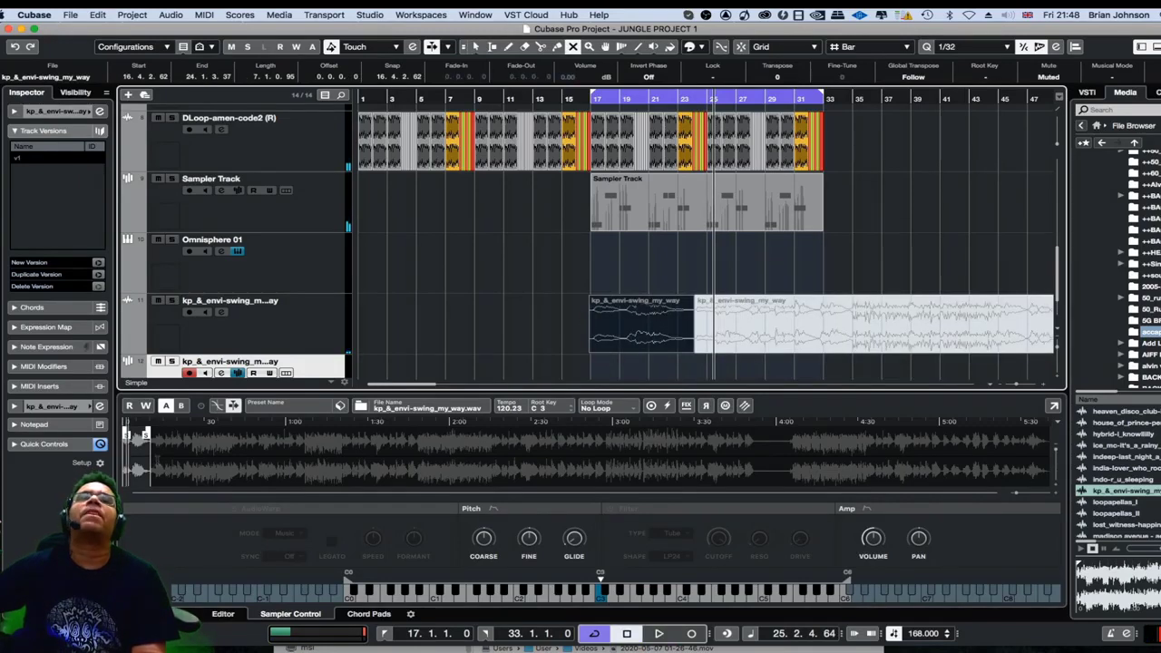
Trim the silence at the beginning of the sample in Sampler Control by setting its start point to about 0.4 seconds
key("h")
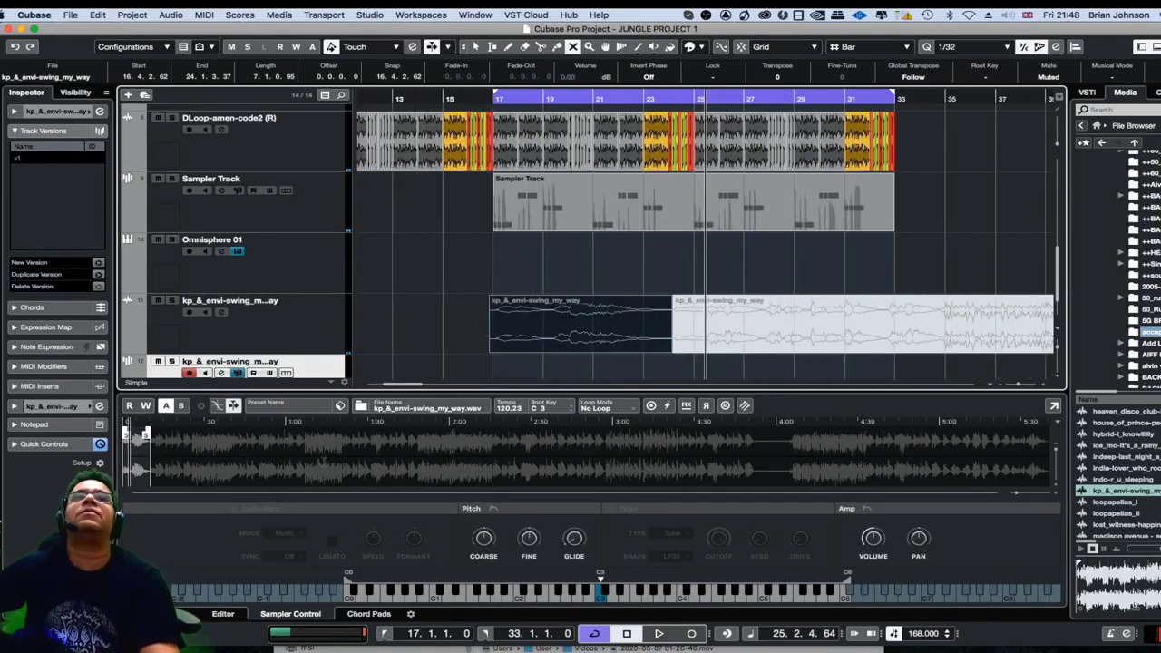
scroll(304, 458, "up", 3)
scroll(303, 455, "up", 2)
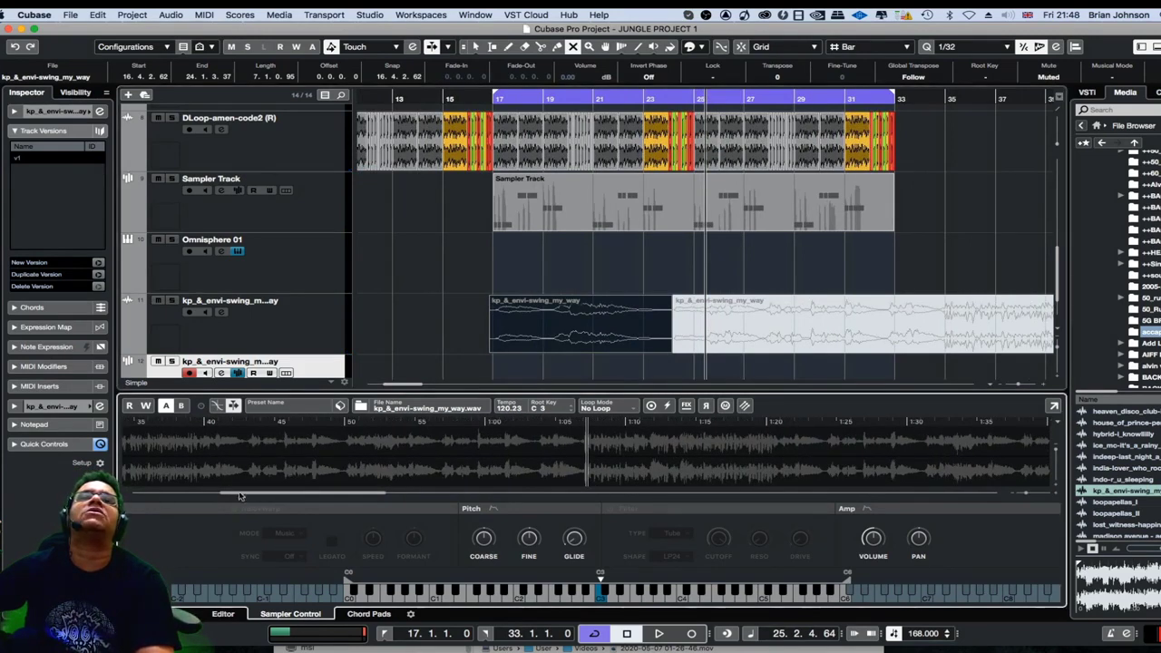
left_click_drag(240, 497, 156, 496)
scroll(595, 453, "up", 2)
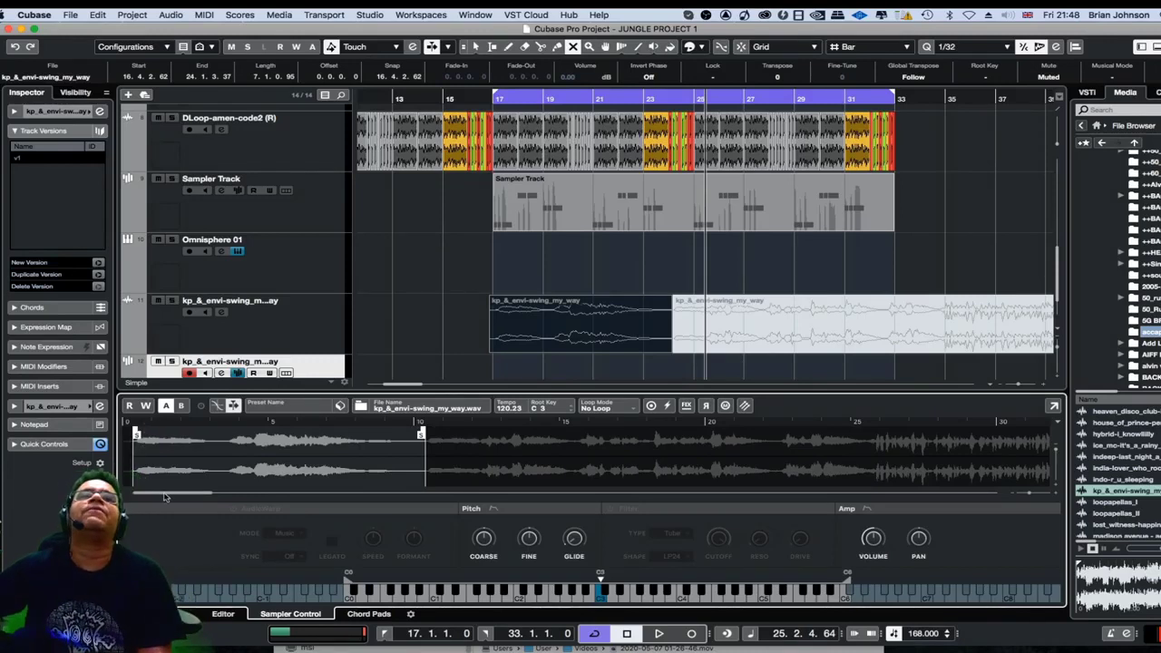
mouse_move(165, 497)
left_mouse_down()
mouse_move(174, 492)
mouse_move(145, 493)
left_mouse_up()
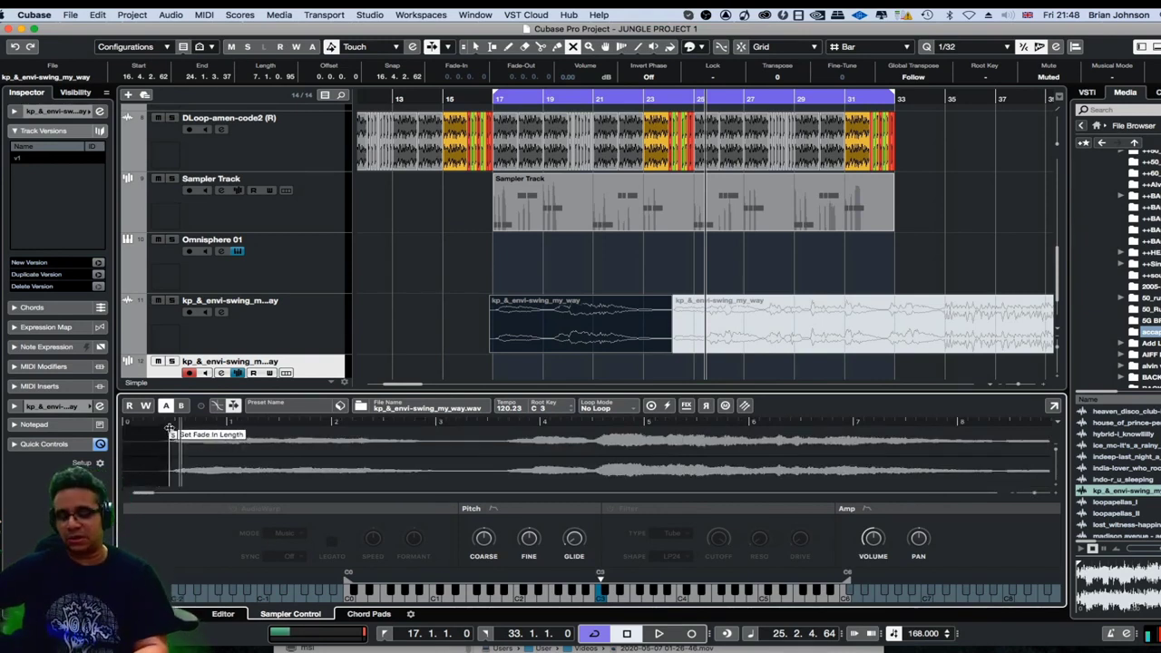
left_click_drag(169, 430, 230, 426)
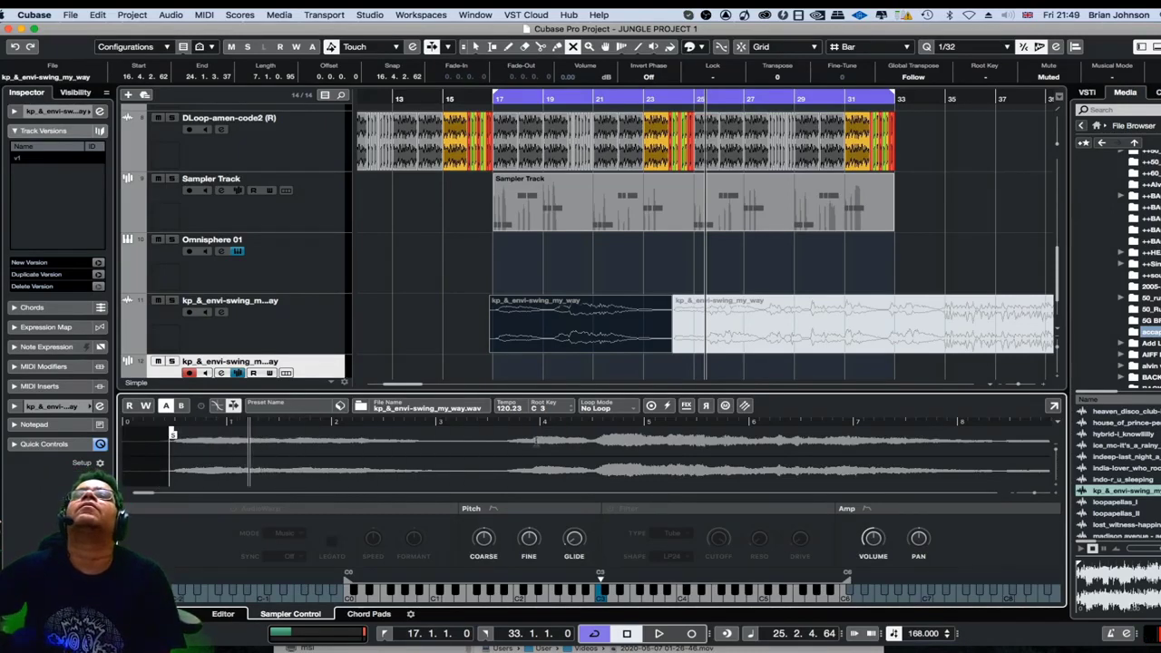
Audition the sample over the loop and record a part with it on the new sampler track between bars 17 and 33
key("space")
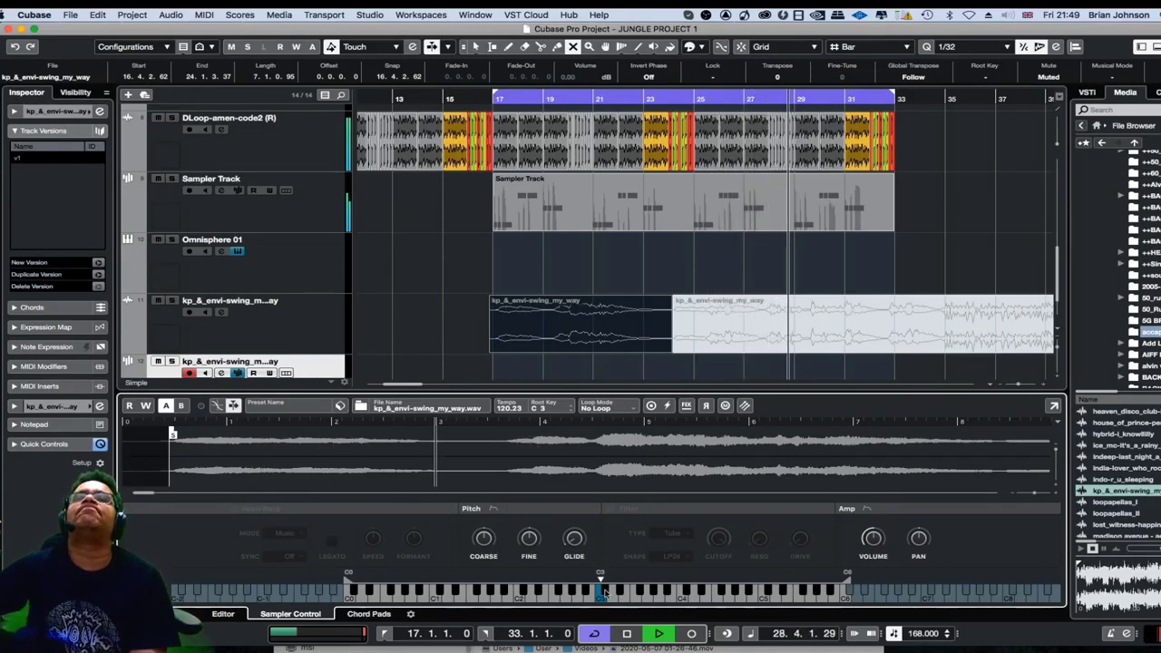
key("space")
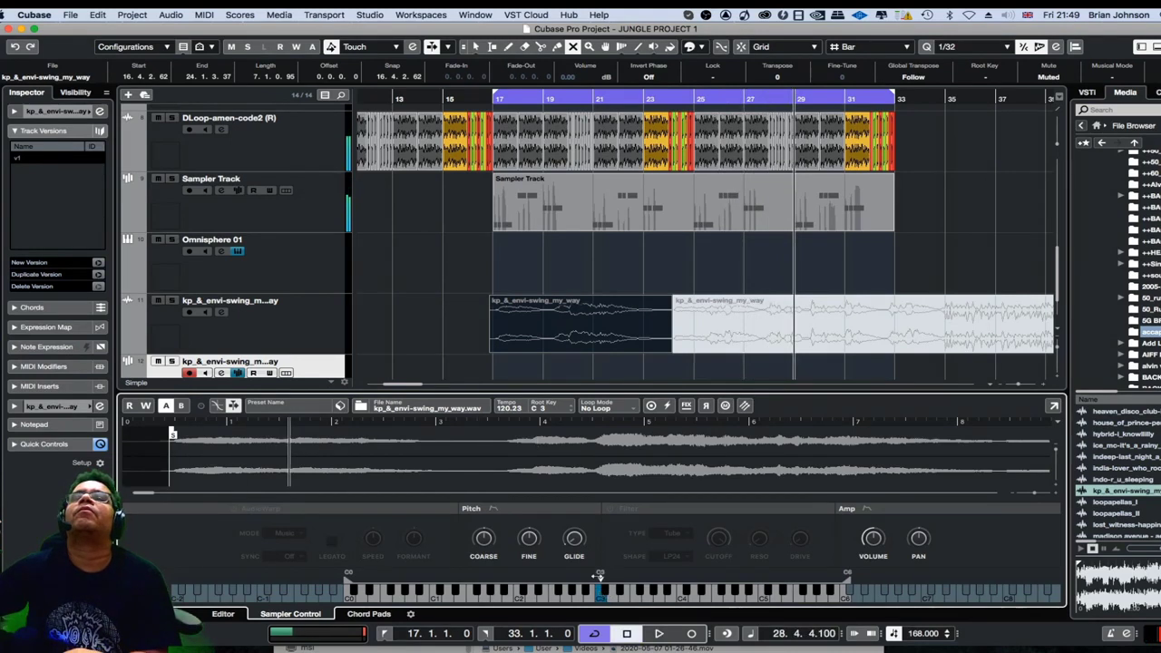
key("space")
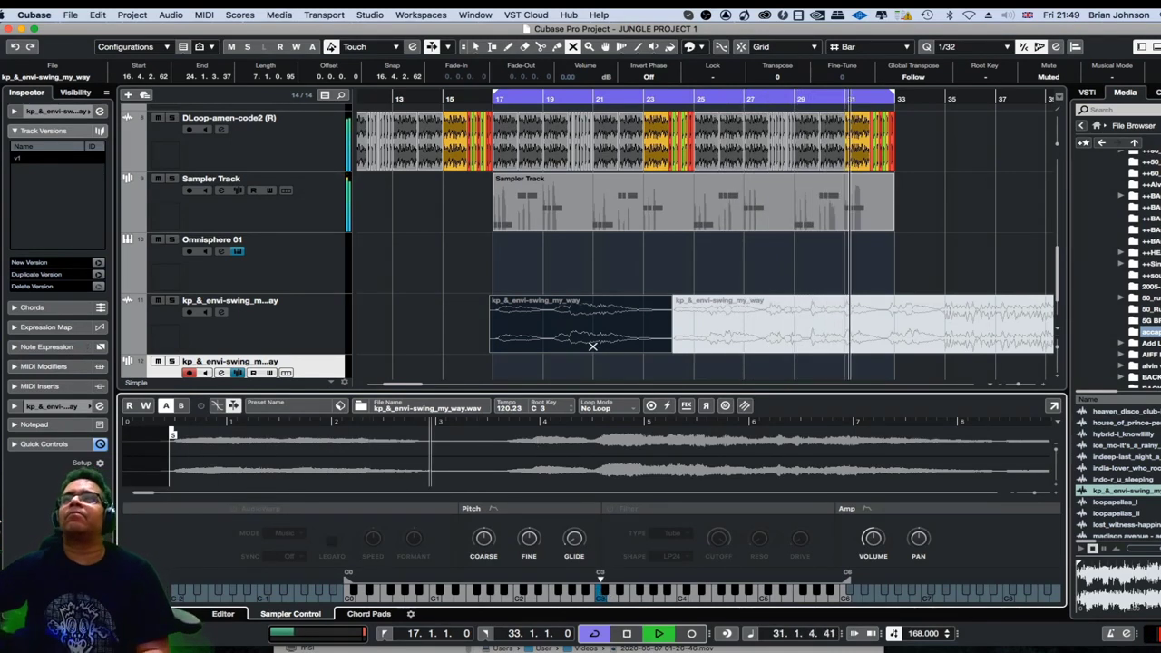
scroll(871, 299, "down", 2)
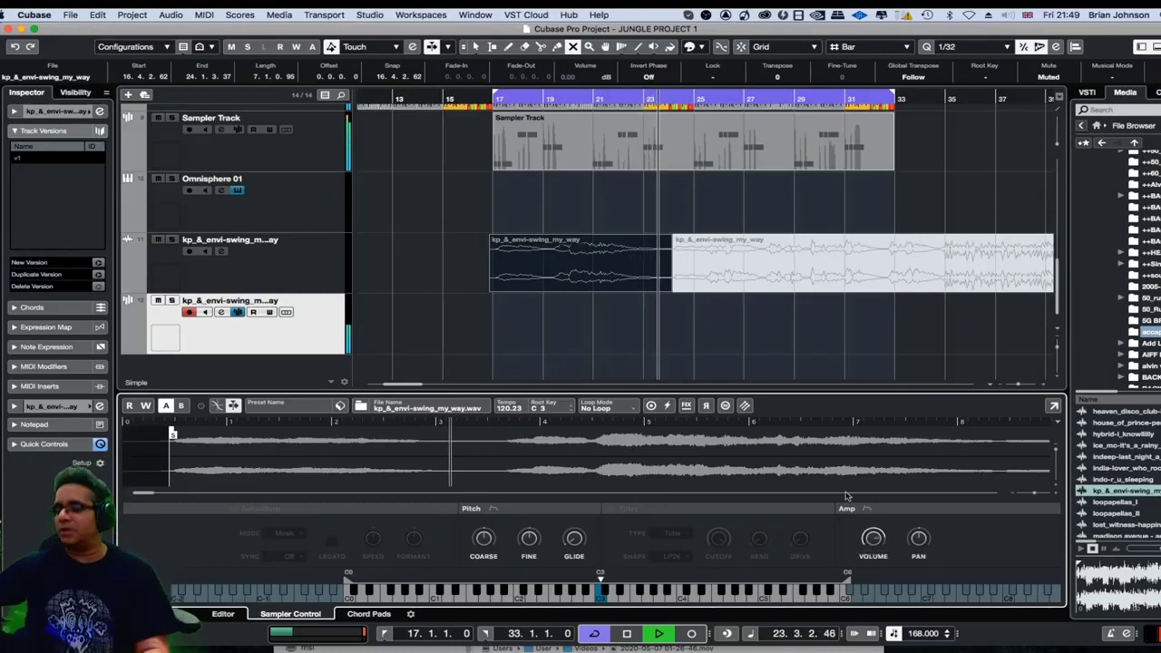
key("KP_Multiply")
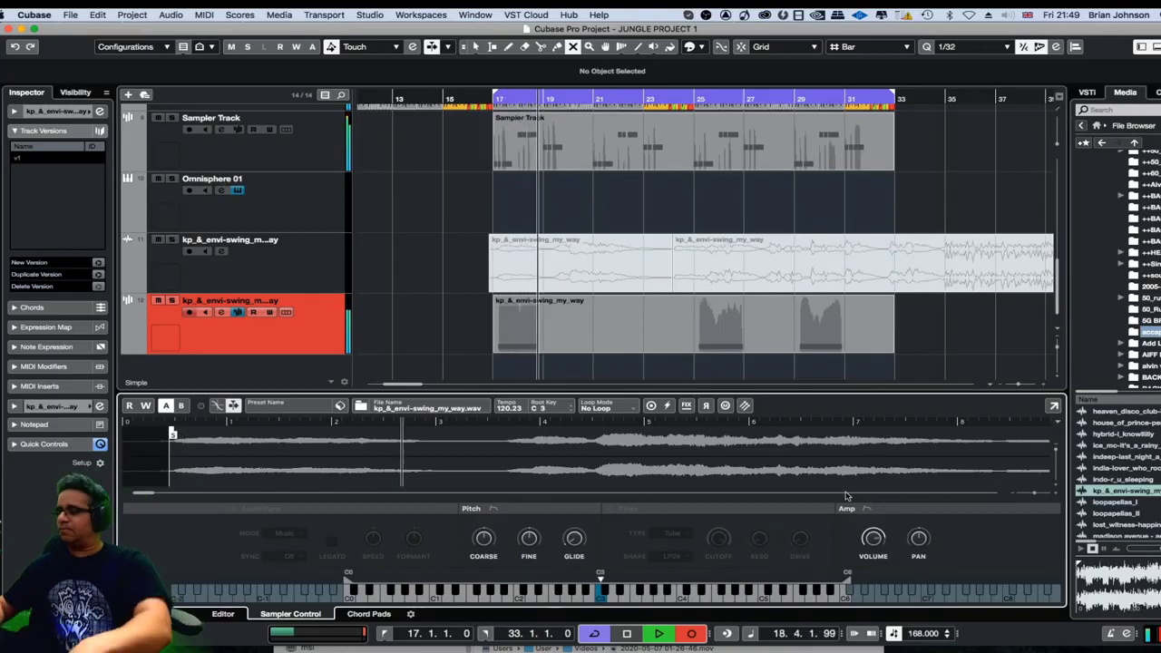
key("KP_Multiply")
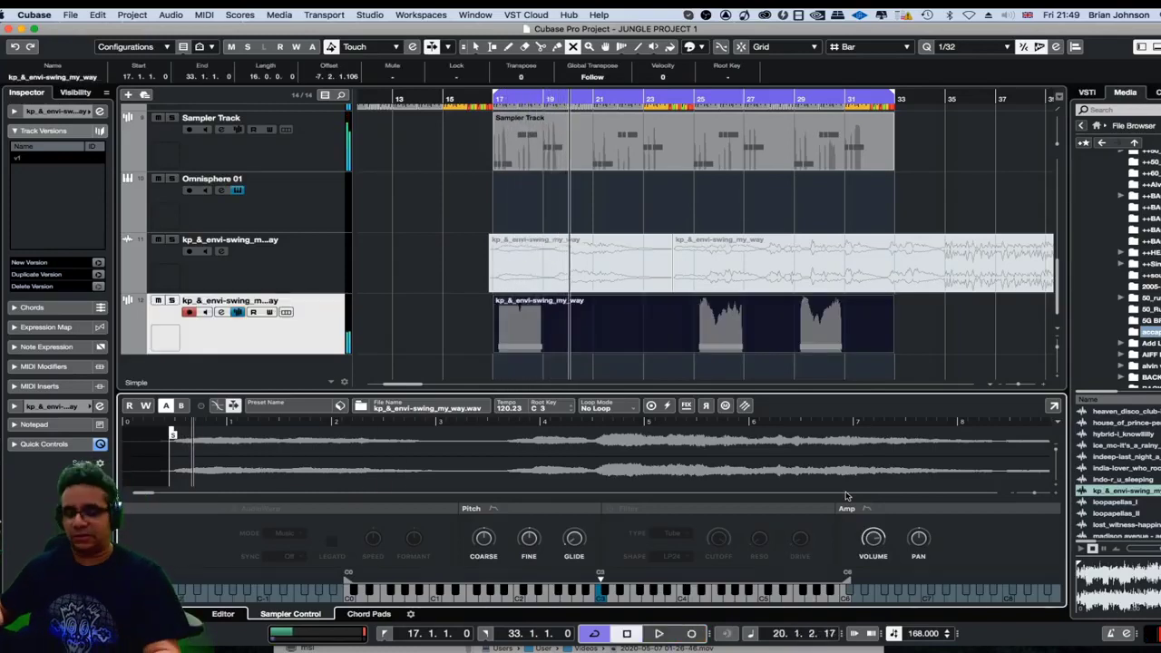
Play back the recorded sampler part and overdub further sample notes into it from bar 21 to bar 25
key("space")
key("space")
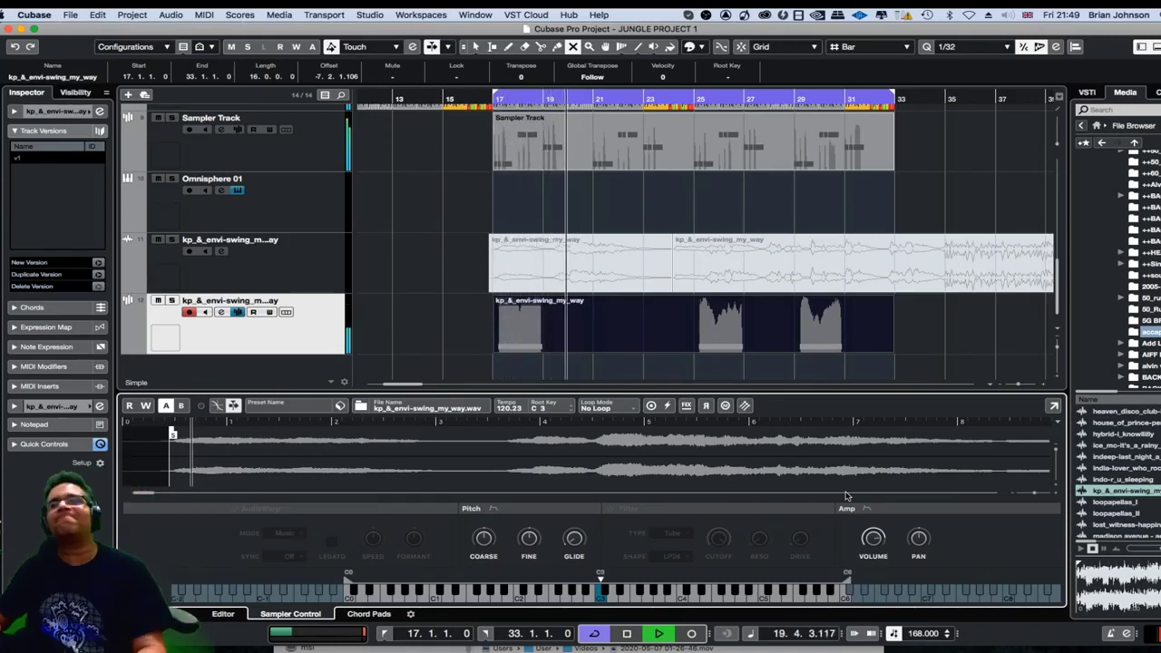
key("KP_Multiply")
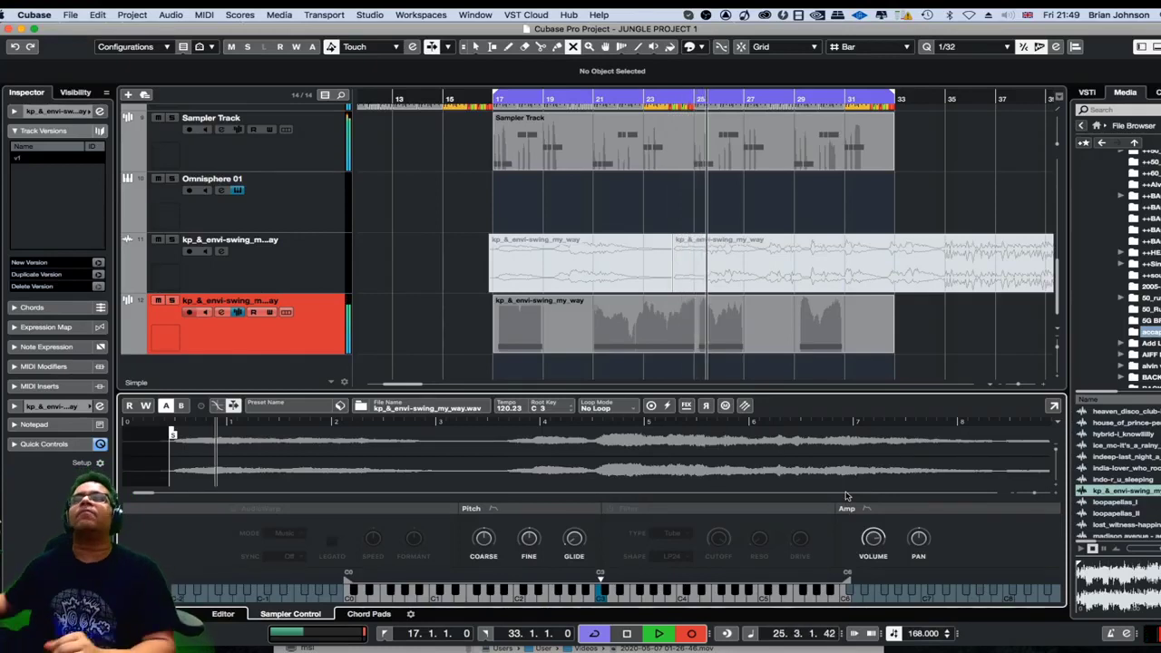
key("space")
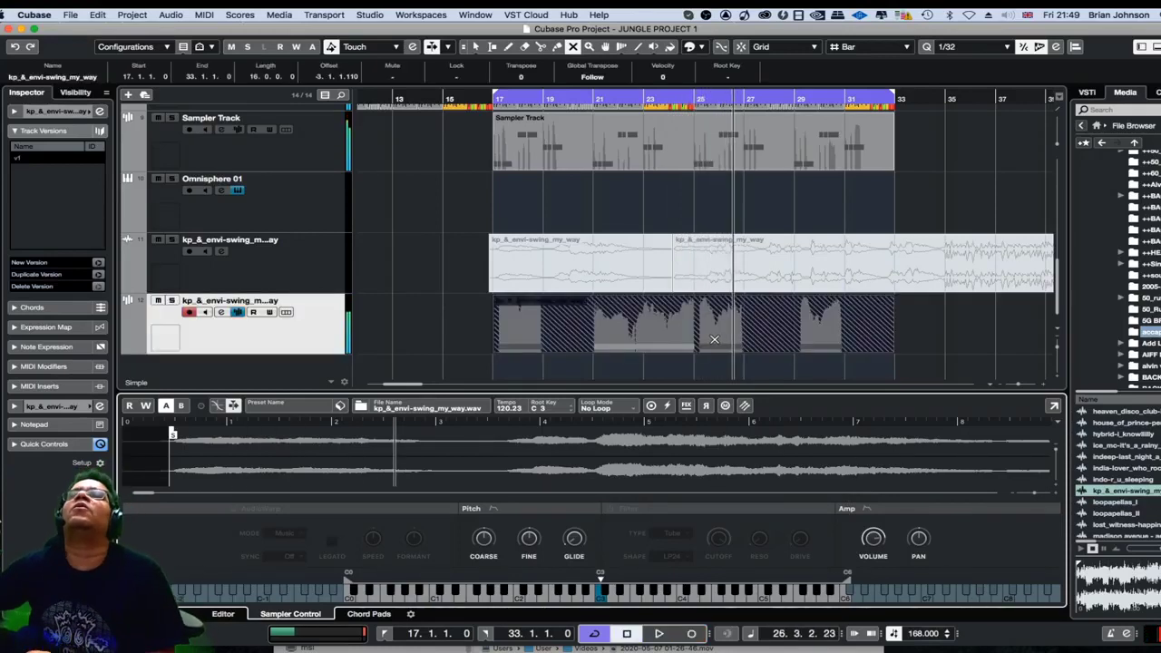
Split the kp_&_envi-swing_my_way audio event at bar 33 with snapping enabled and erase the remainder after it
right_click(714, 339)
left_click(780, 340)
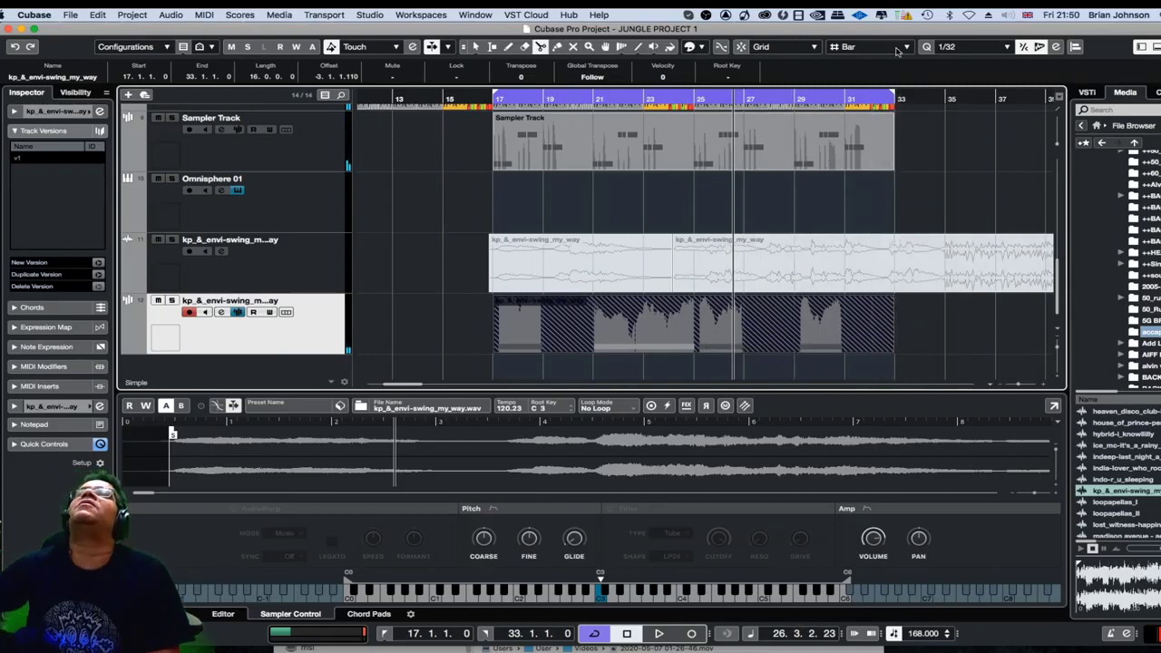
left_click(742, 47)
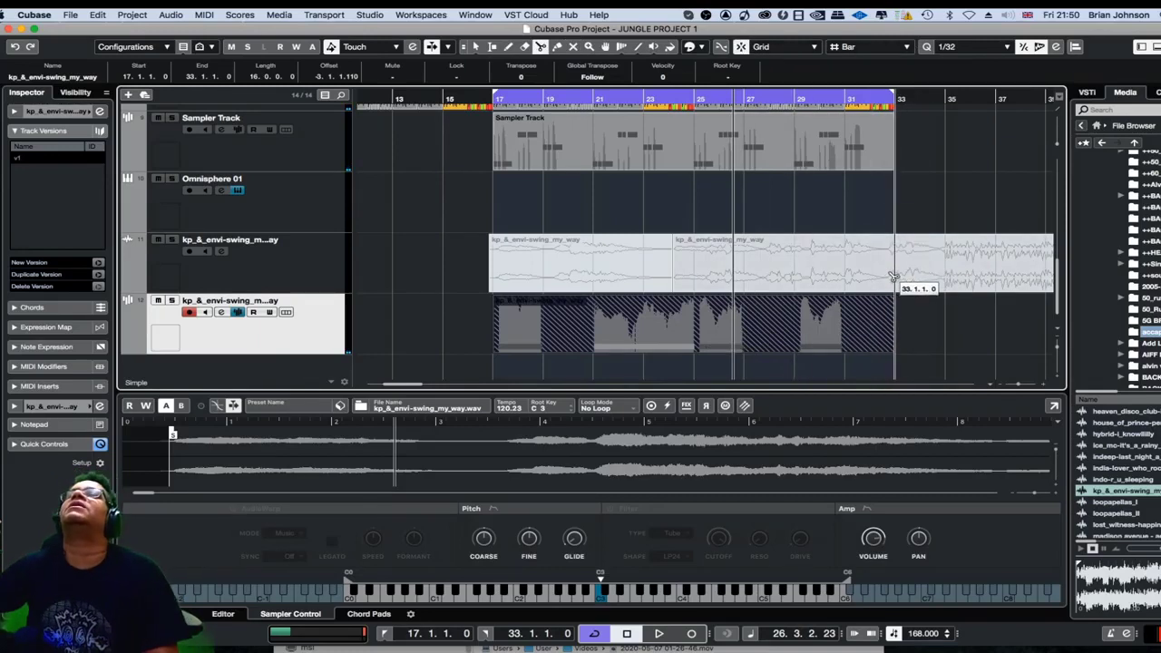
right_click(983, 267)
left_click(967, 267)
left_click(951, 258)
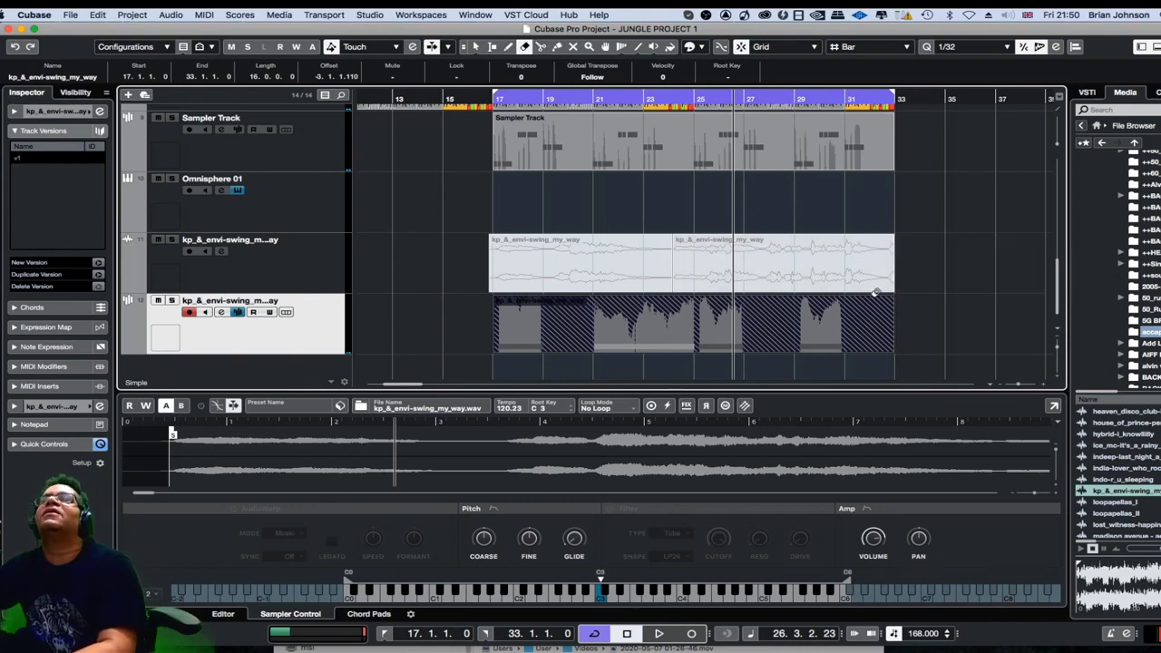
Copy the bar 17 to 33 events of the Groove Agent, amen loop, Sampler Track and both kp_&_envi-swing_my_way tracks to bar 33
key("g")
key("g")
key("g")
key("g")
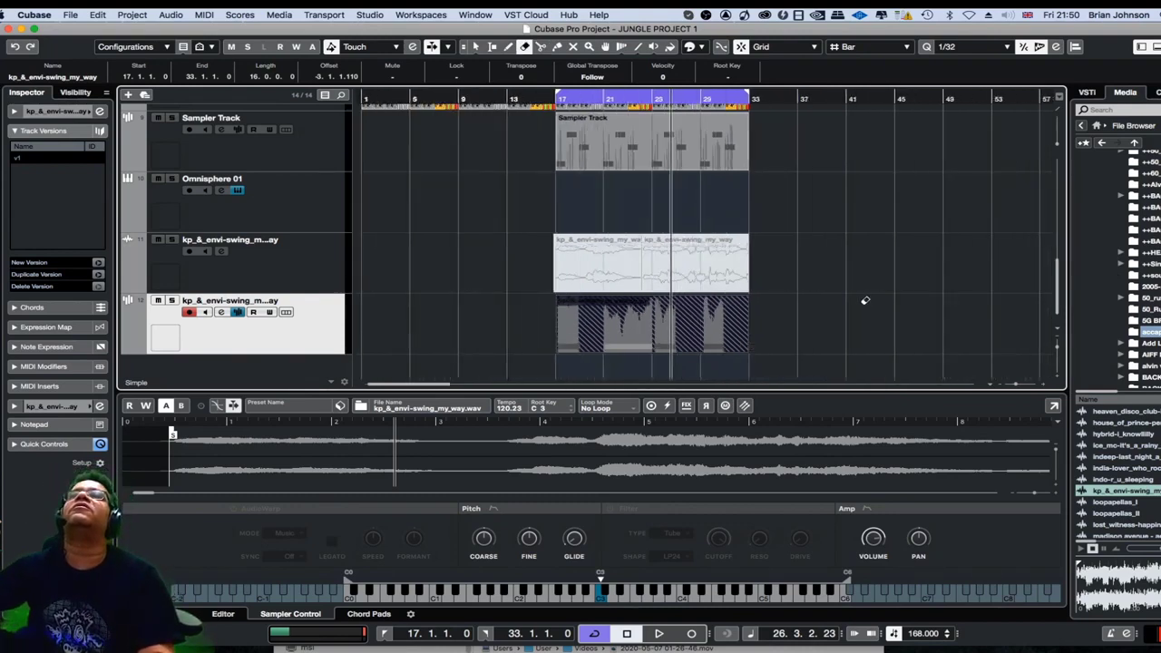
scroll(694, 250, "up", 5)
scroll(694, 249, "down", 1)
key("1")
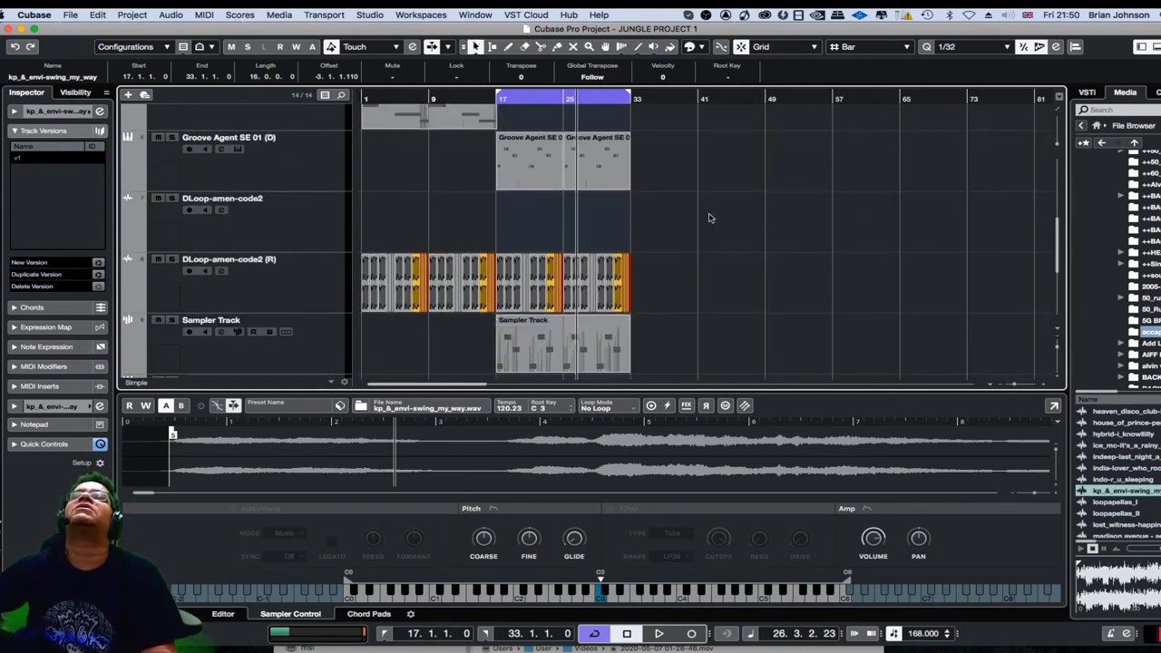
left_click_drag(1060, 352, 1060, 347)
left_click_drag(648, 179, 498, 329)
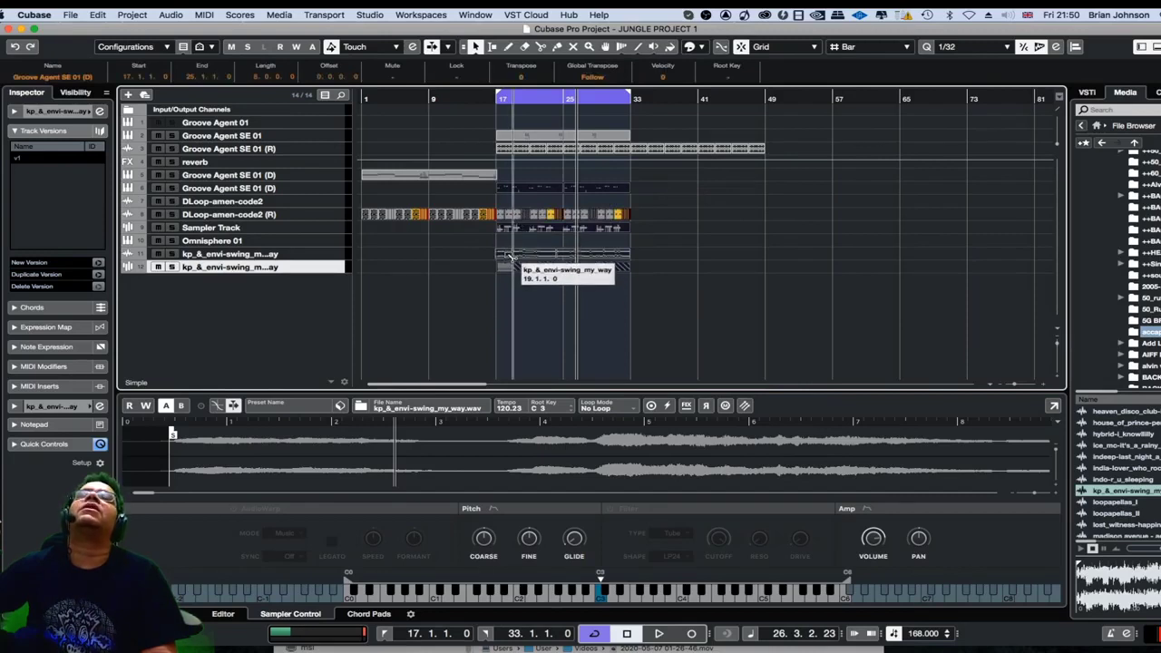
left_click_drag(510, 256, 645, 262)
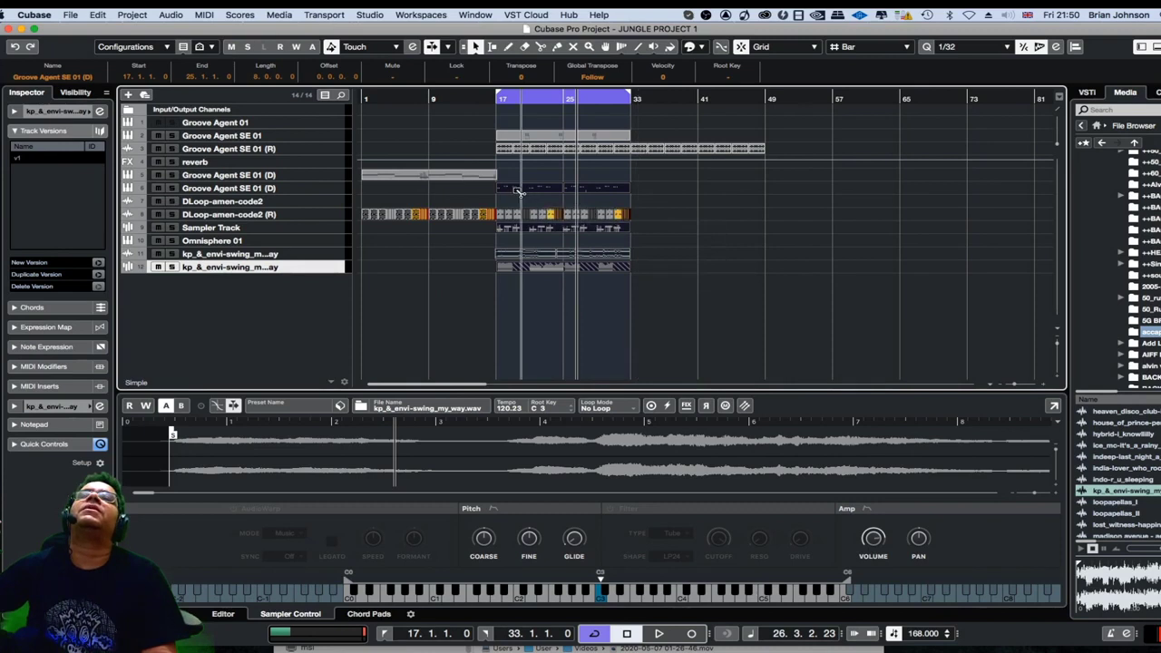
left_click_drag(642, 206, 653, 202)
left_click_drag(521, 136, 659, 136)
Examine the overdubbed kp_&_envi-swing_my_way sampler part between bars 17 and 33 in the note editor while playing the loop
left_click(555, 267)
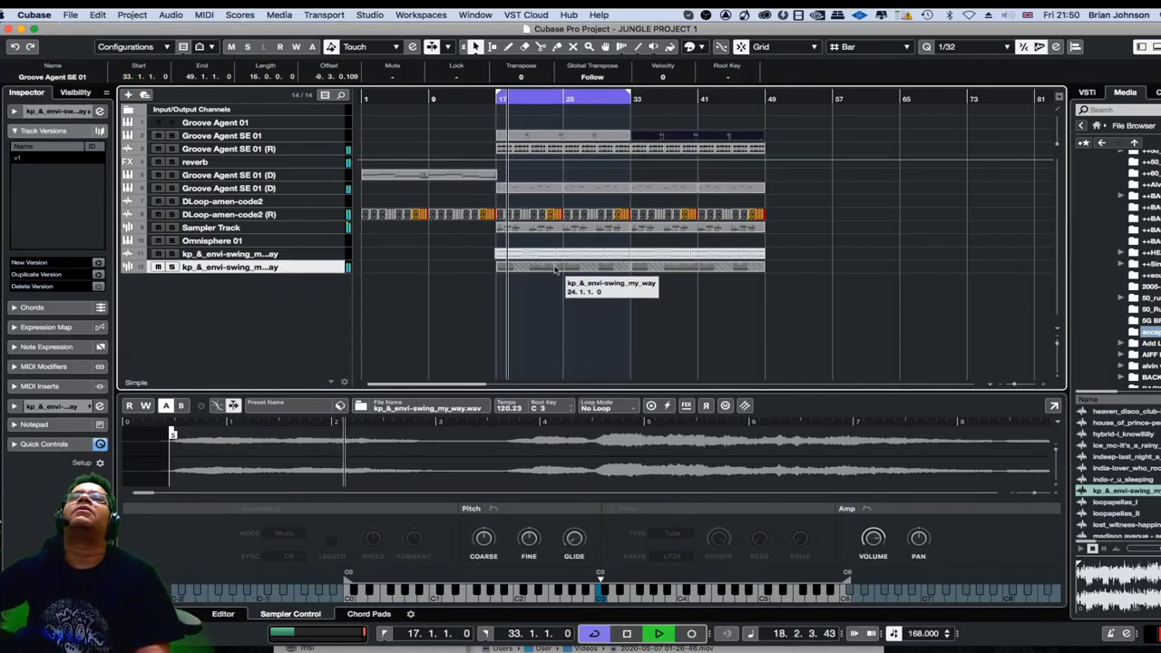
key("g")
key("g")
key("g")
key("g")
key("g")
key("g")
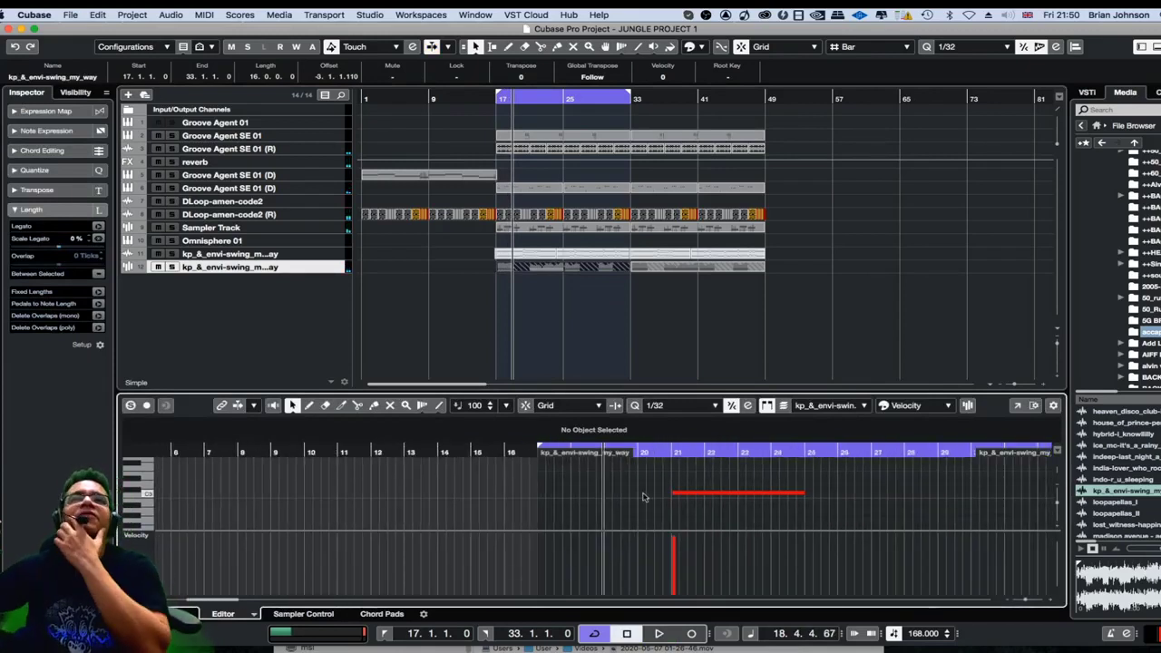
left_click(557, 290)
left_click(548, 271)
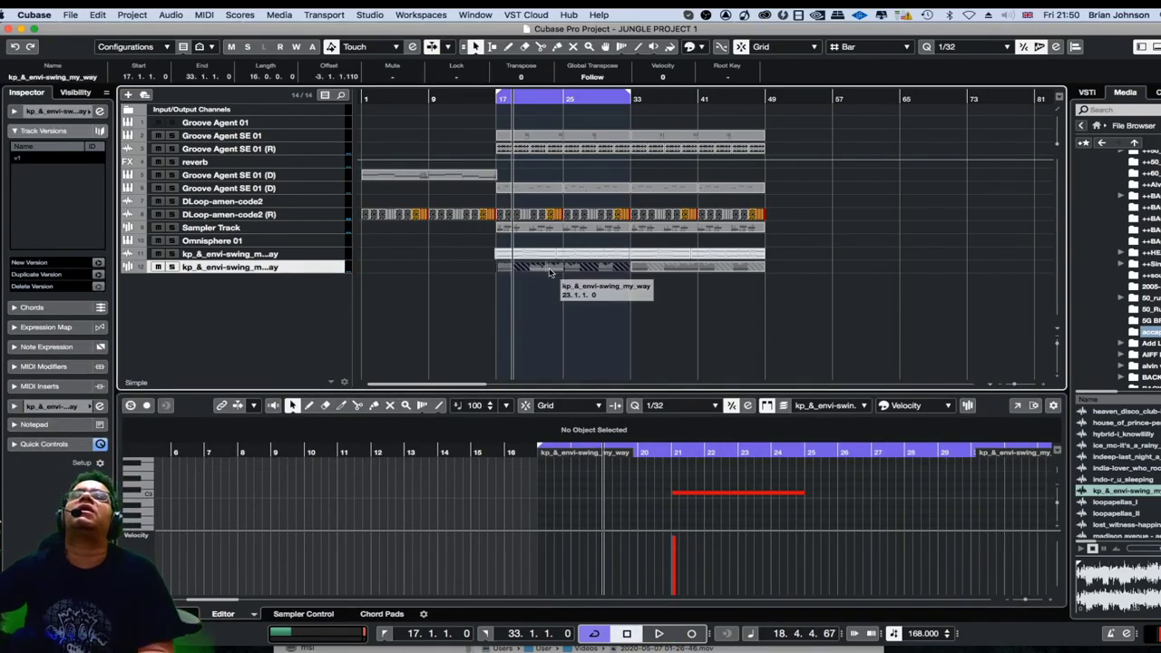
double_click(550, 270)
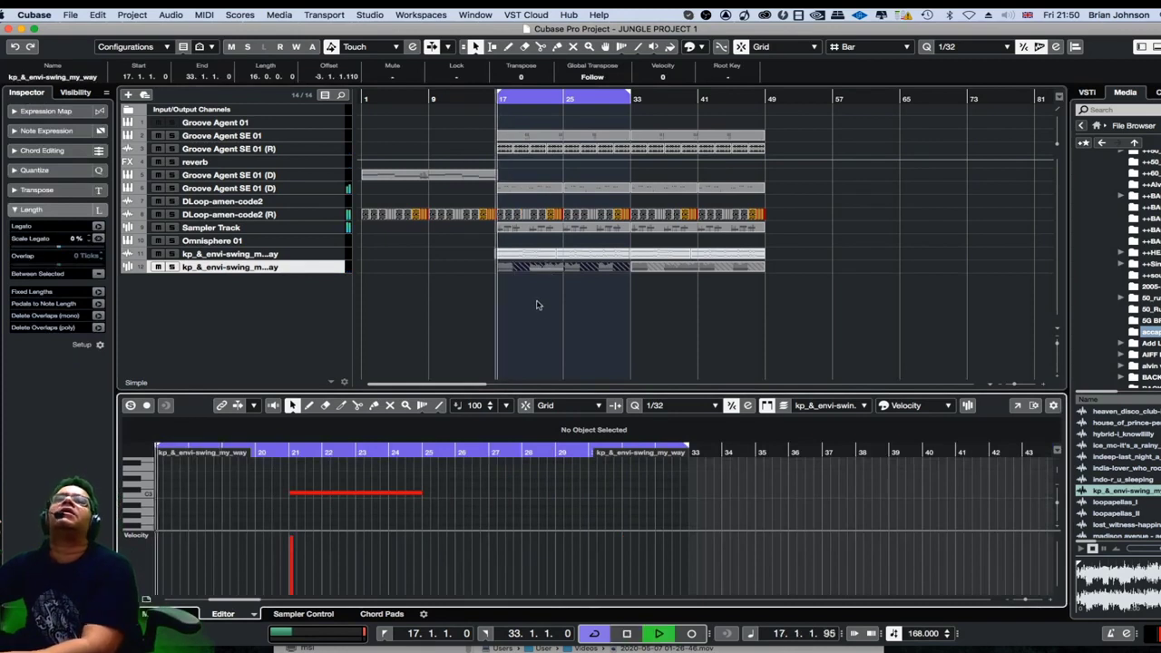
right_click(549, 311)
left_click(530, 305)
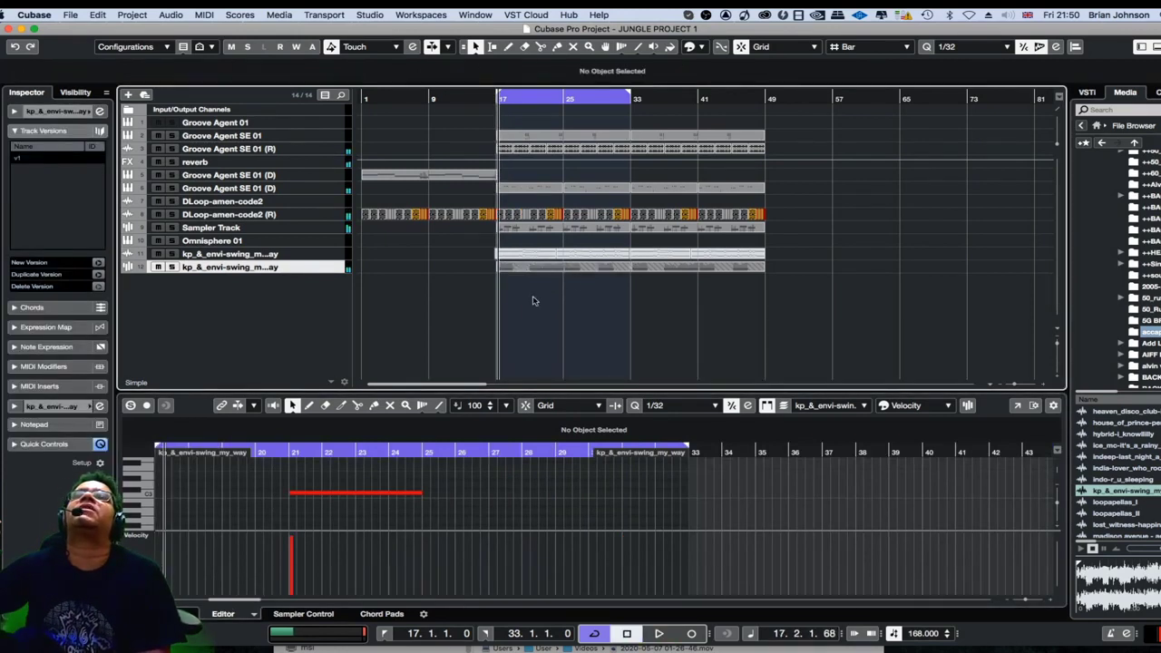
Try to remove the overdubbed part lying over the recorded sampler part between bars 17 and 33
left_click(572, 270)
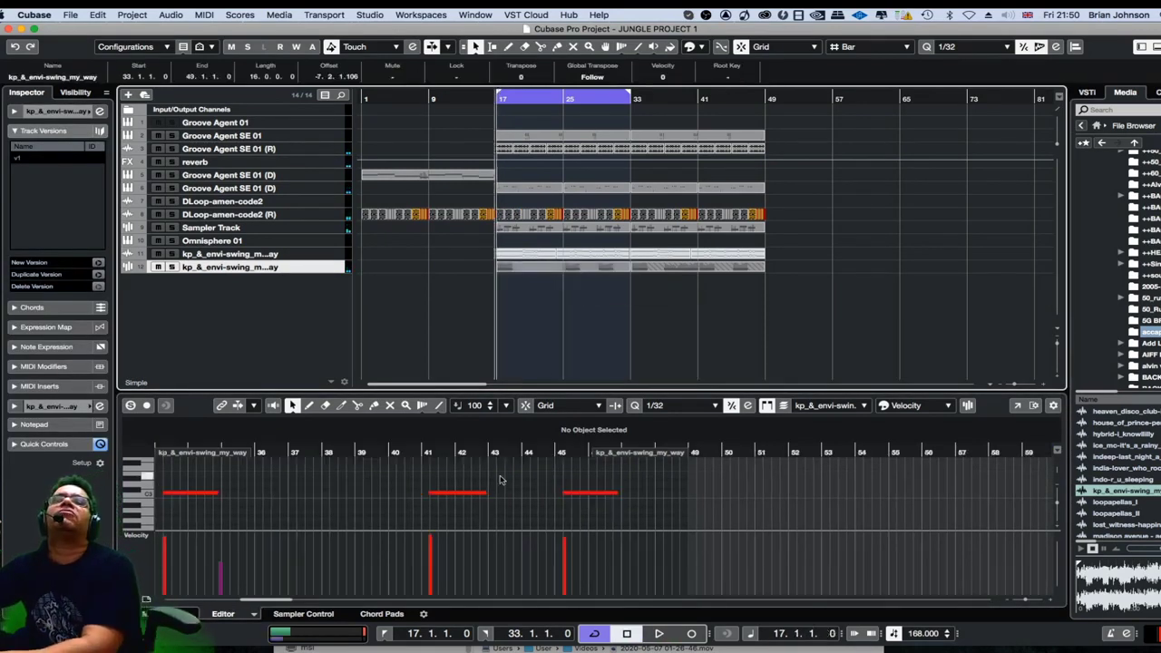
left_click_drag(264, 600, 259, 600)
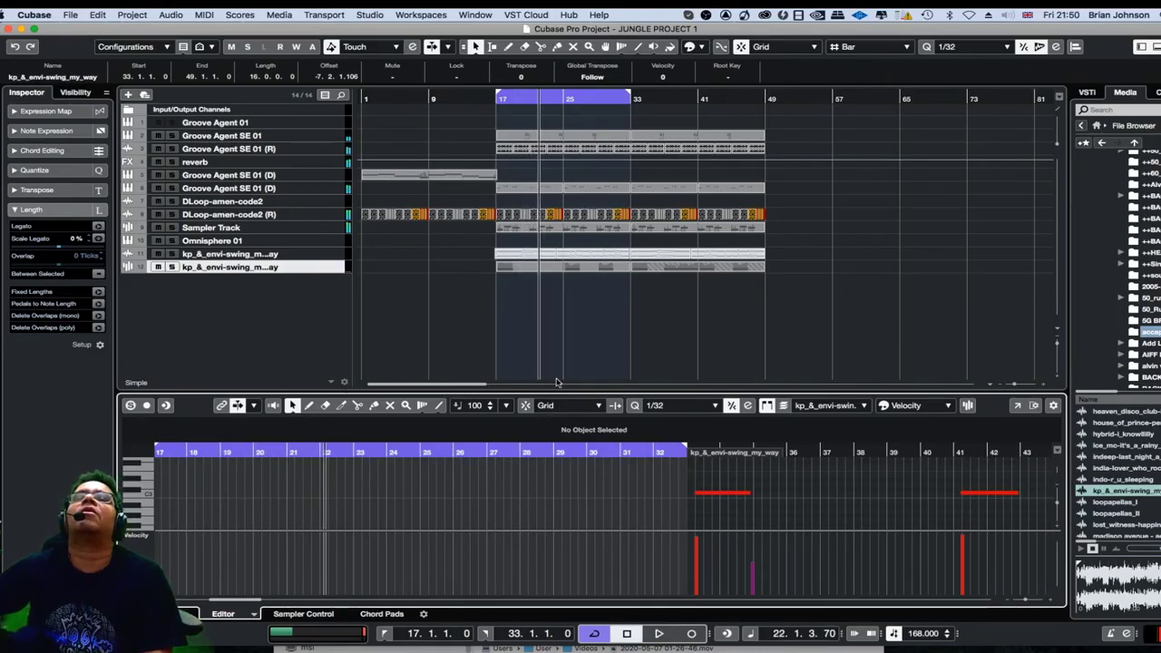
left_click(574, 347)
left_click(546, 254)
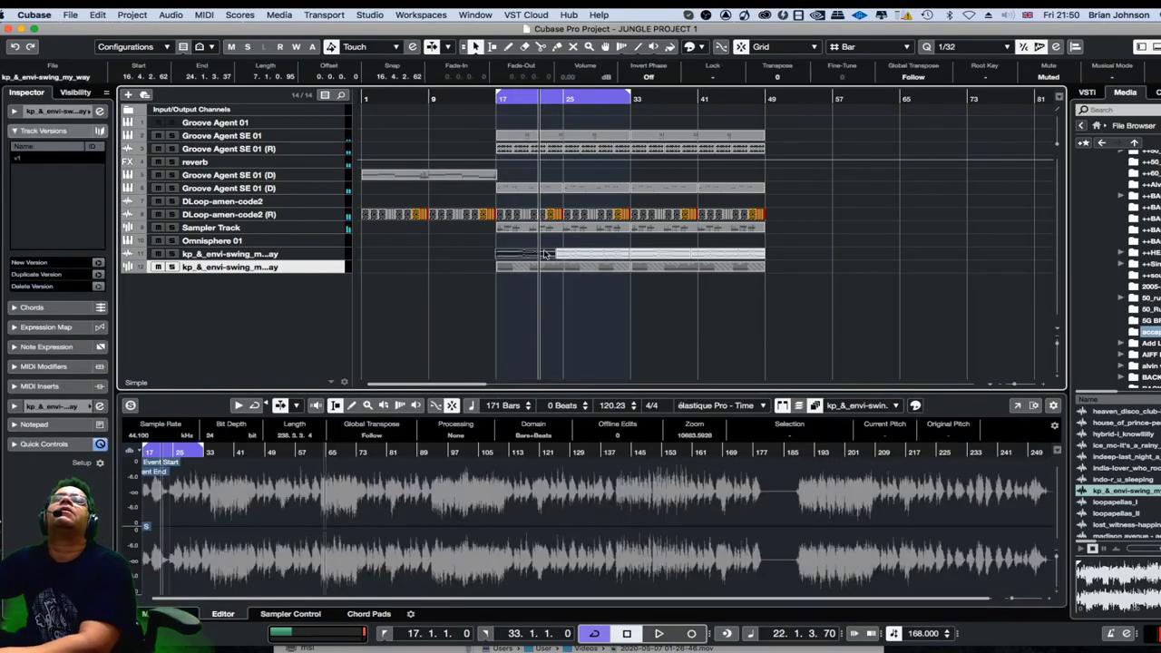
Play the loop and delete the overdubbed part lying over the recorded sampler part between bars 17 and 33
key("KP_1")
key("space")
left_click(539, 270)
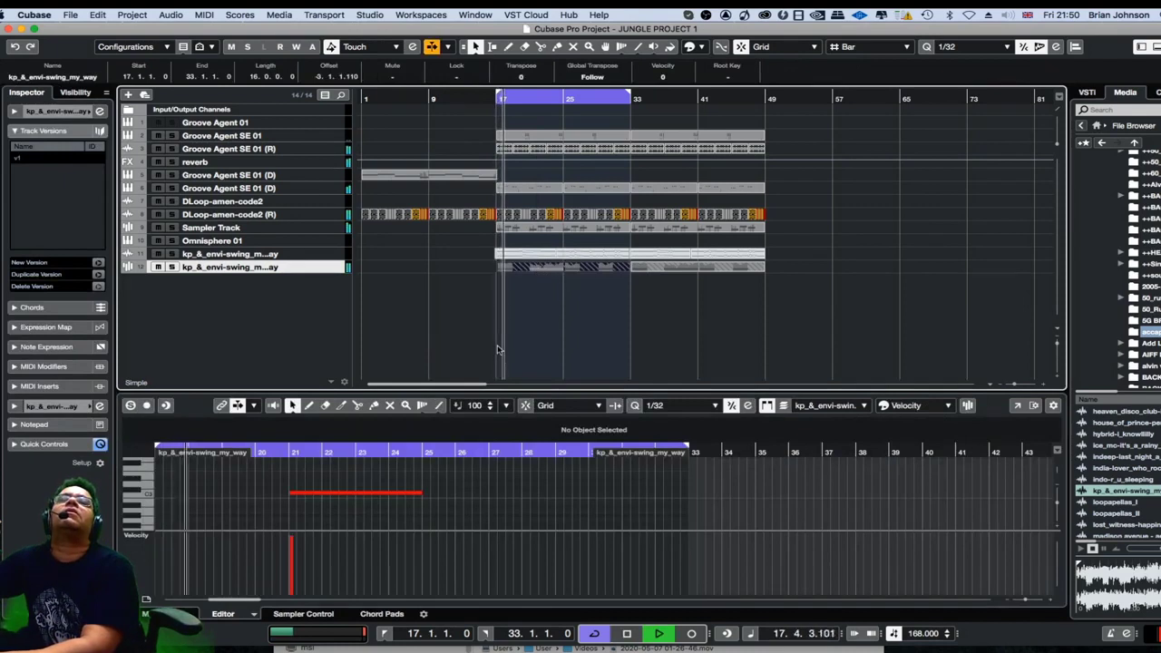
right_click(543, 328)
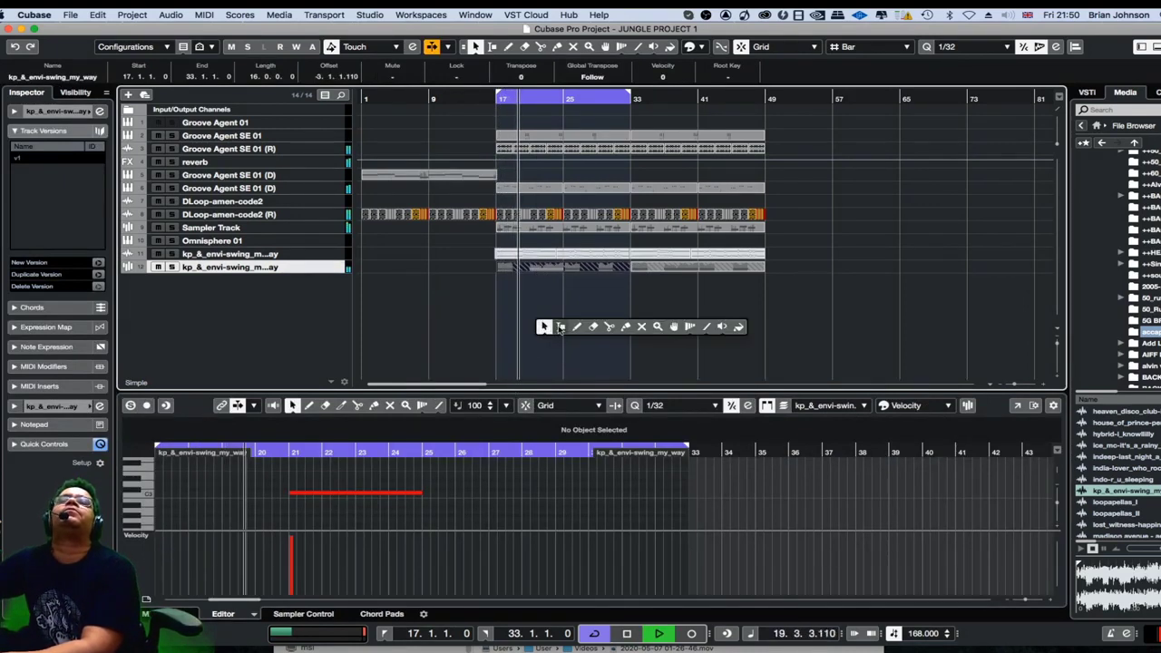
left_click(626, 328)
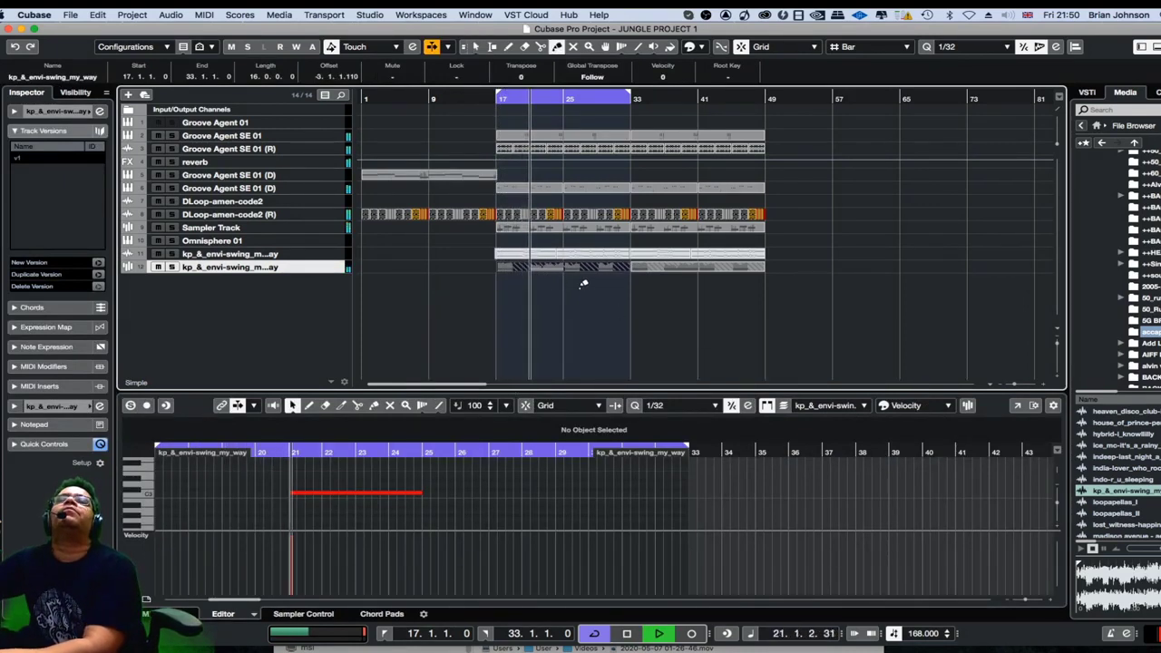
right_click(437, 302)
left_click(434, 303)
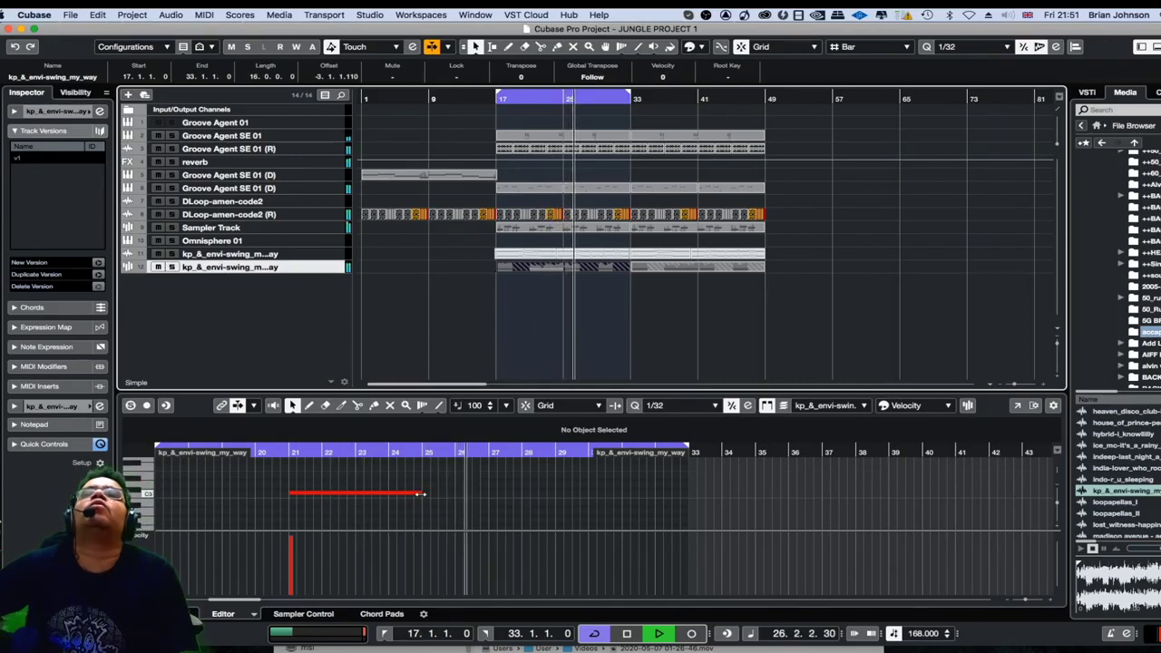
key("space")
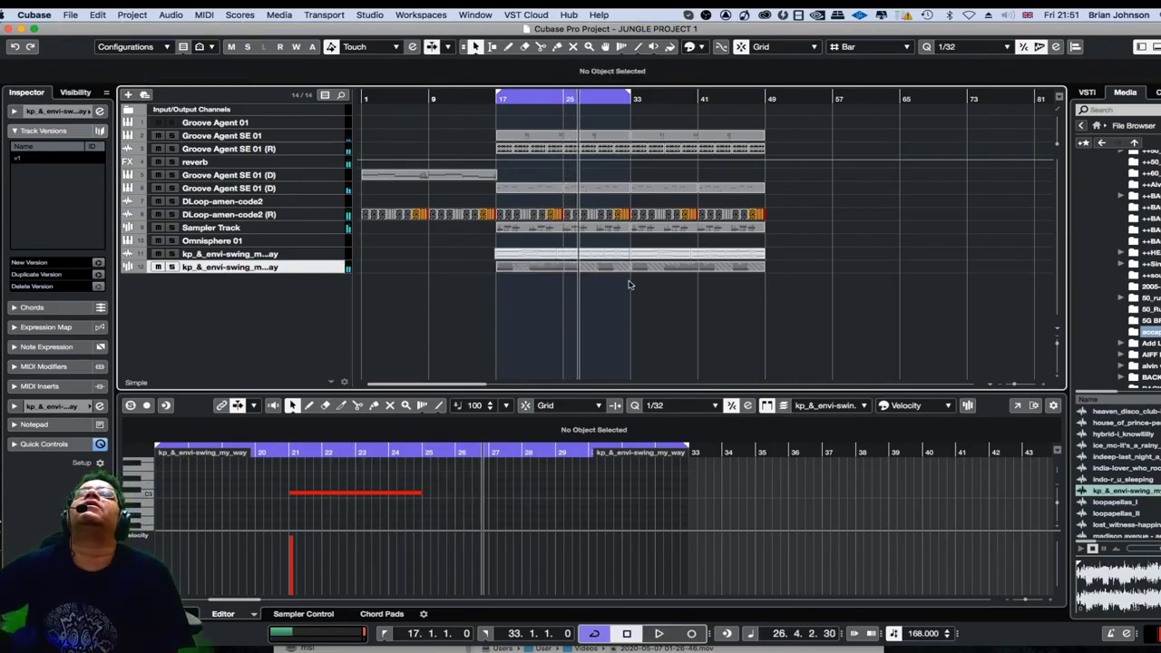
key("Right")
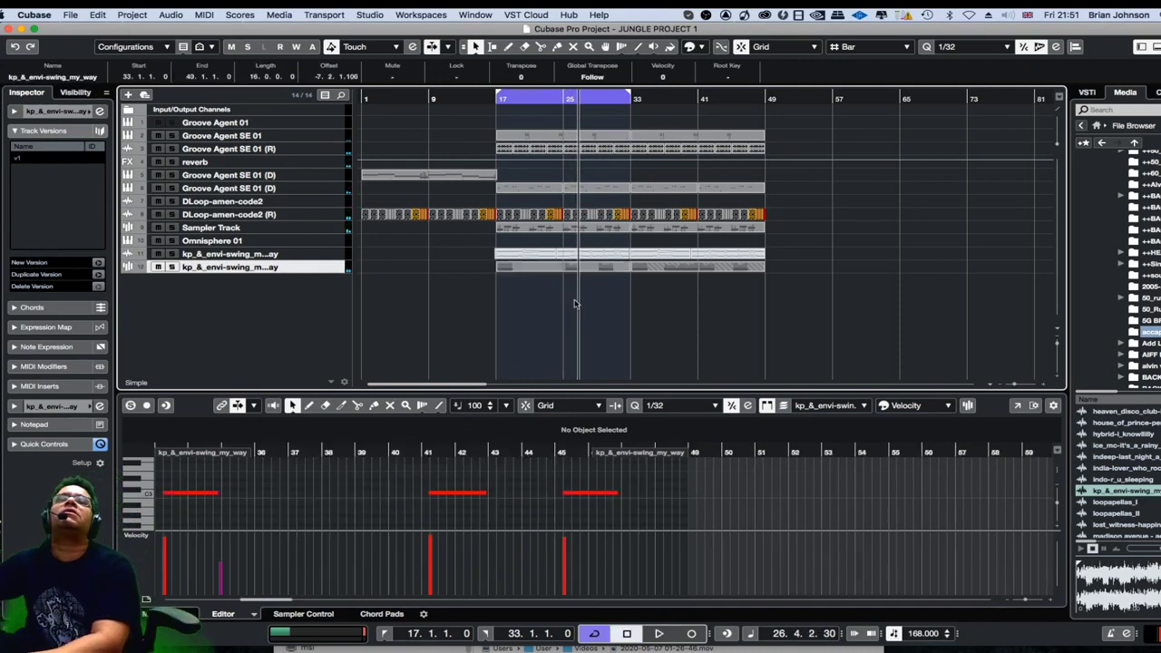
key("space")
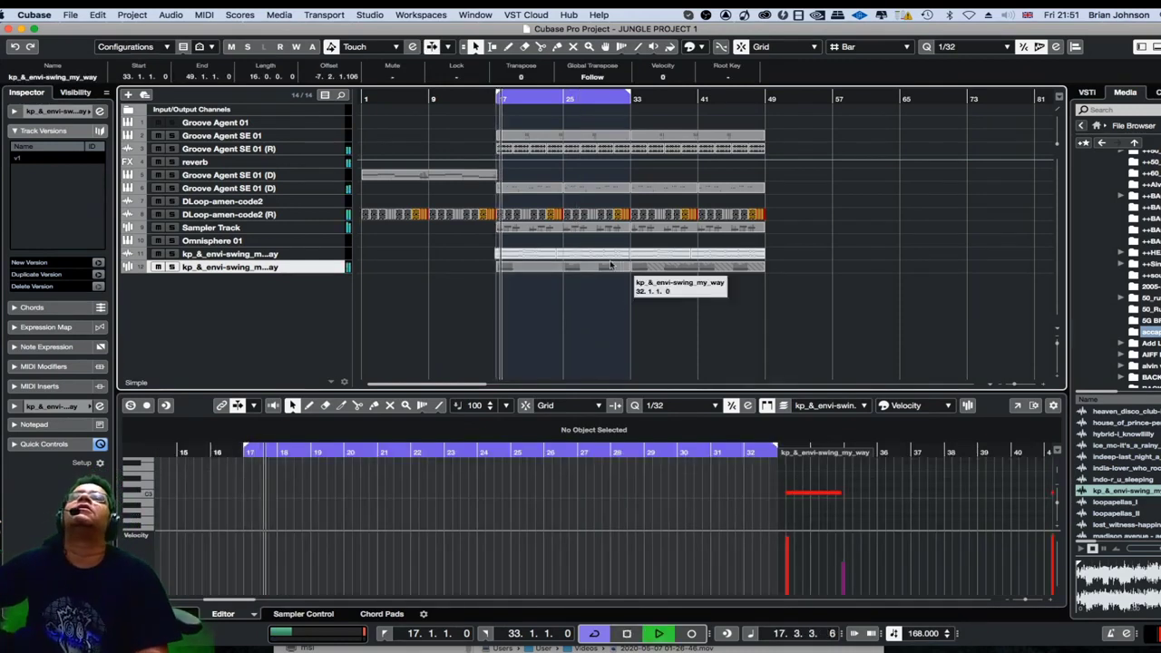
Copy the first C3 note of the recorded sampler part from bar 17 to 21.2.1.8
left_click(543, 261)
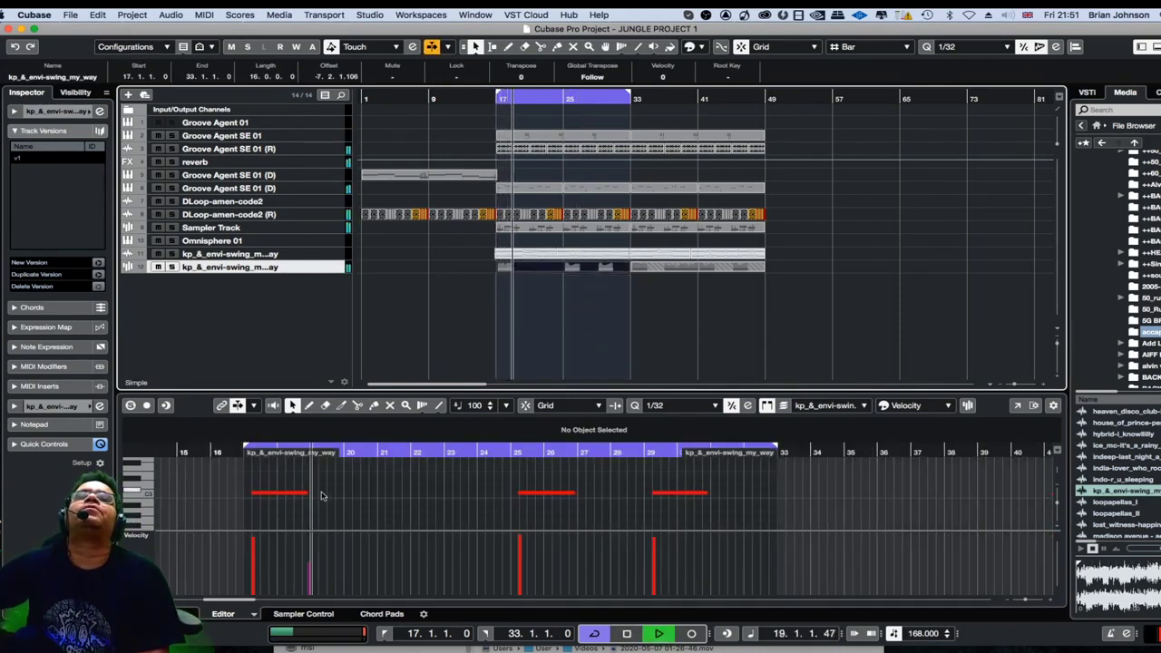
left_click_drag(264, 496, 400, 496)
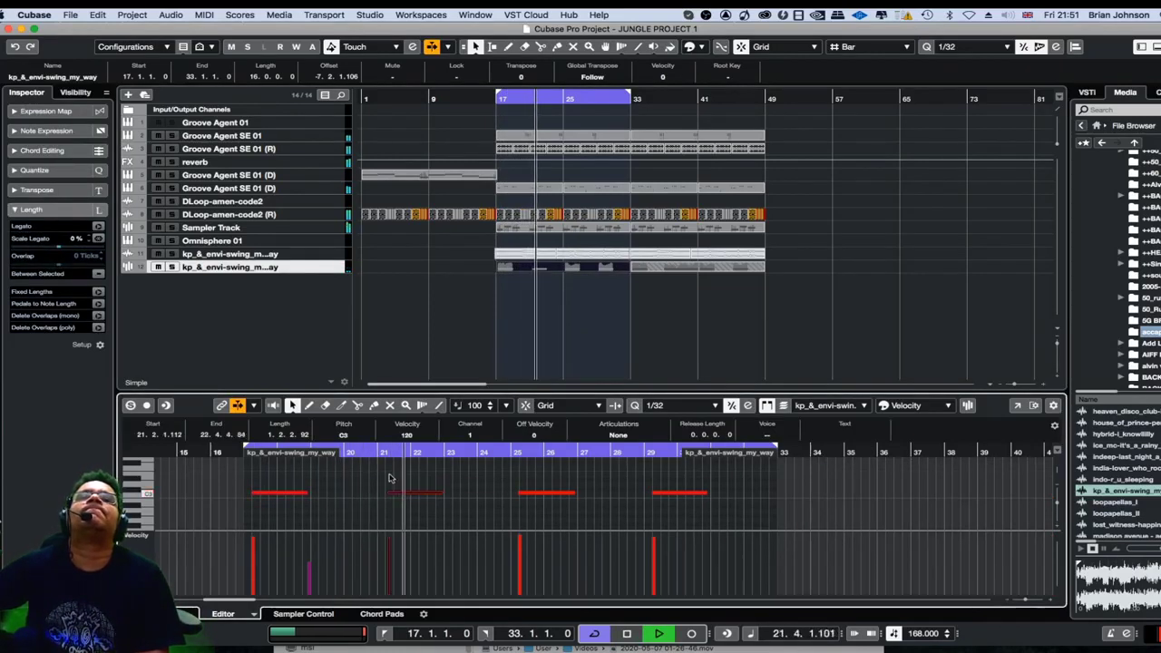
key("space")
key("space")
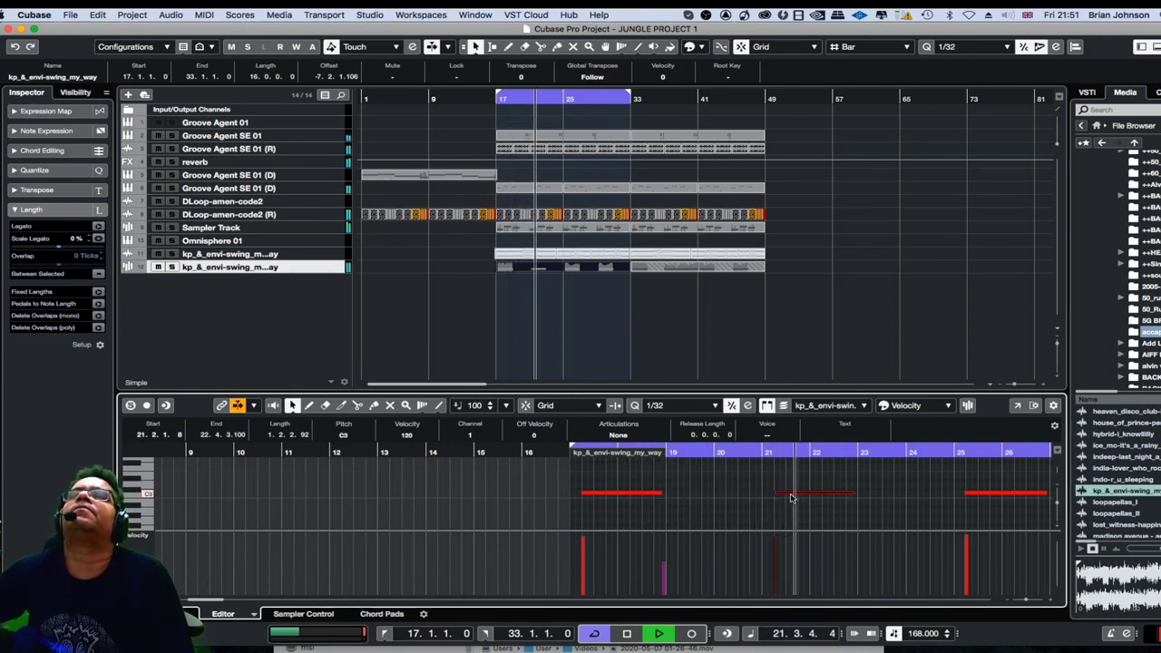
Lengthen the sampler part's last note at bar 29 so it ends at 32.4.1.73
key("g")
key("g")
key("g")
left_click(682, 496)
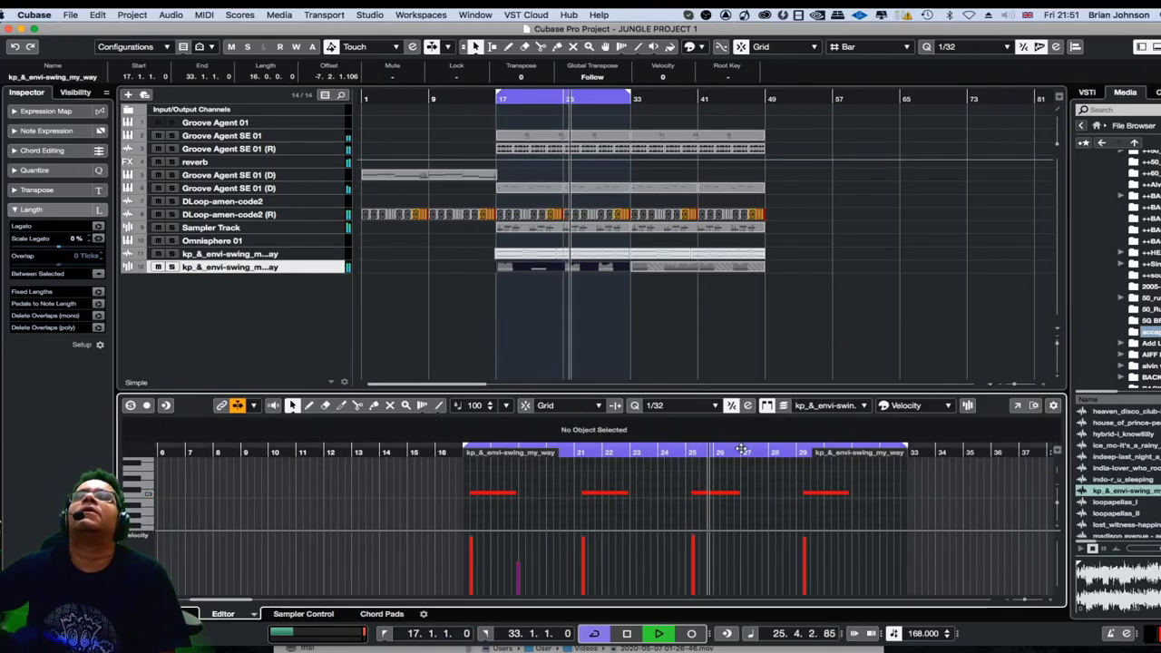
left_click_drag(786, 481, 853, 513)
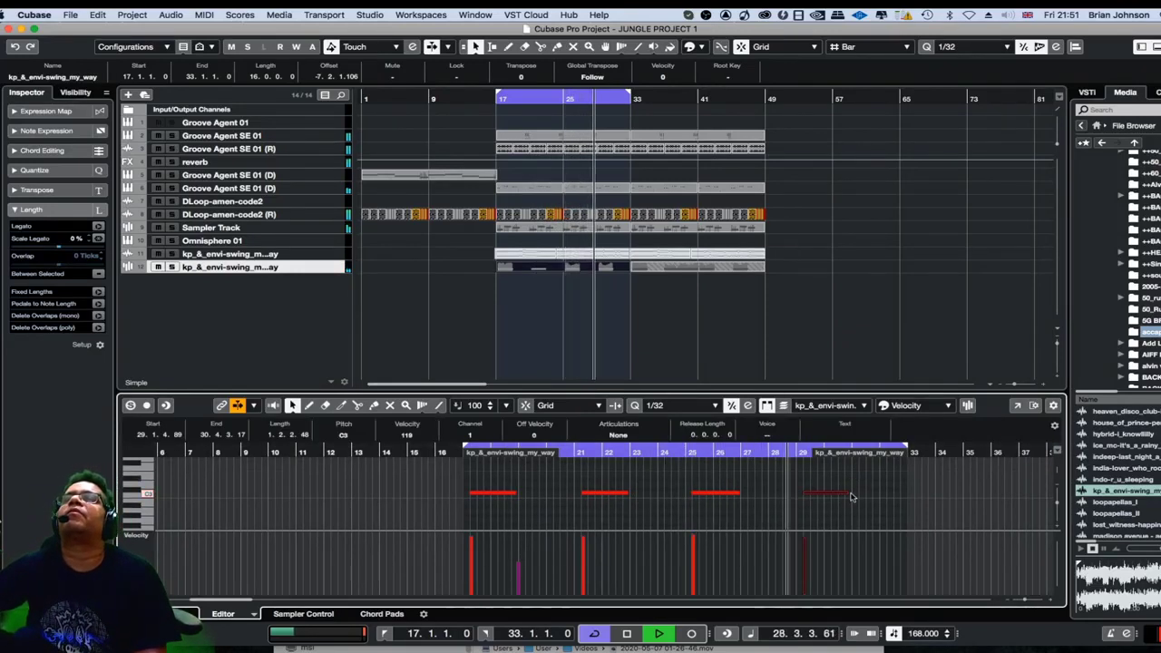
left_click_drag(852, 497, 900, 493)
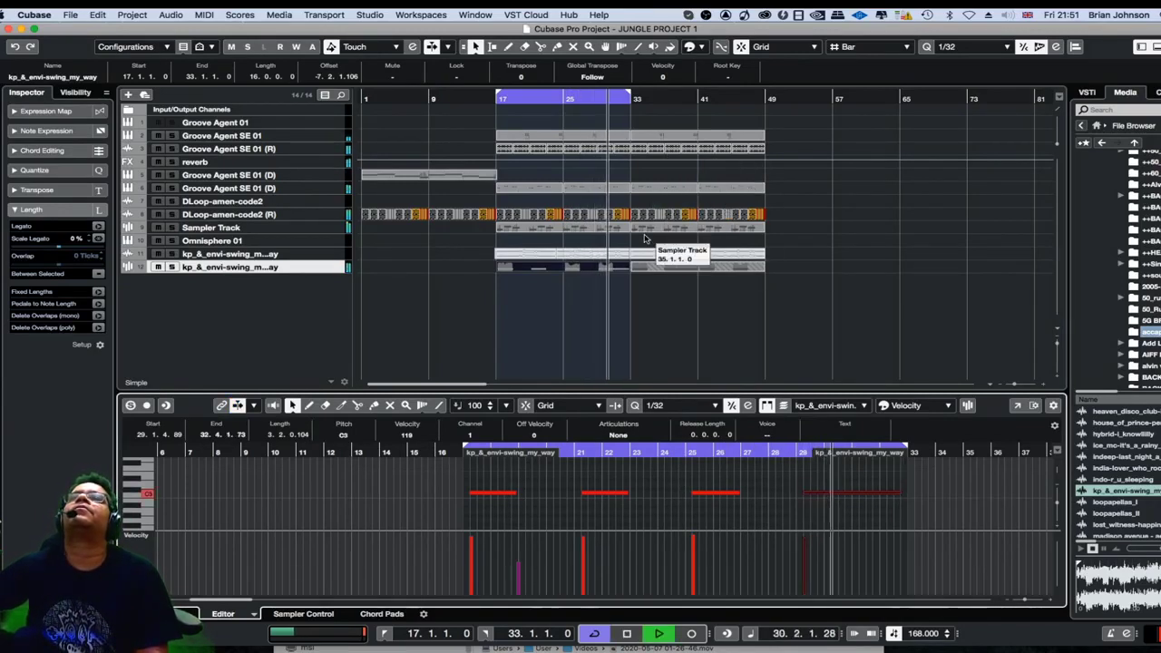
Delete the copied kp_&_envi-swing_my_way sampler part between bars 33 and 49
left_click(643, 264)
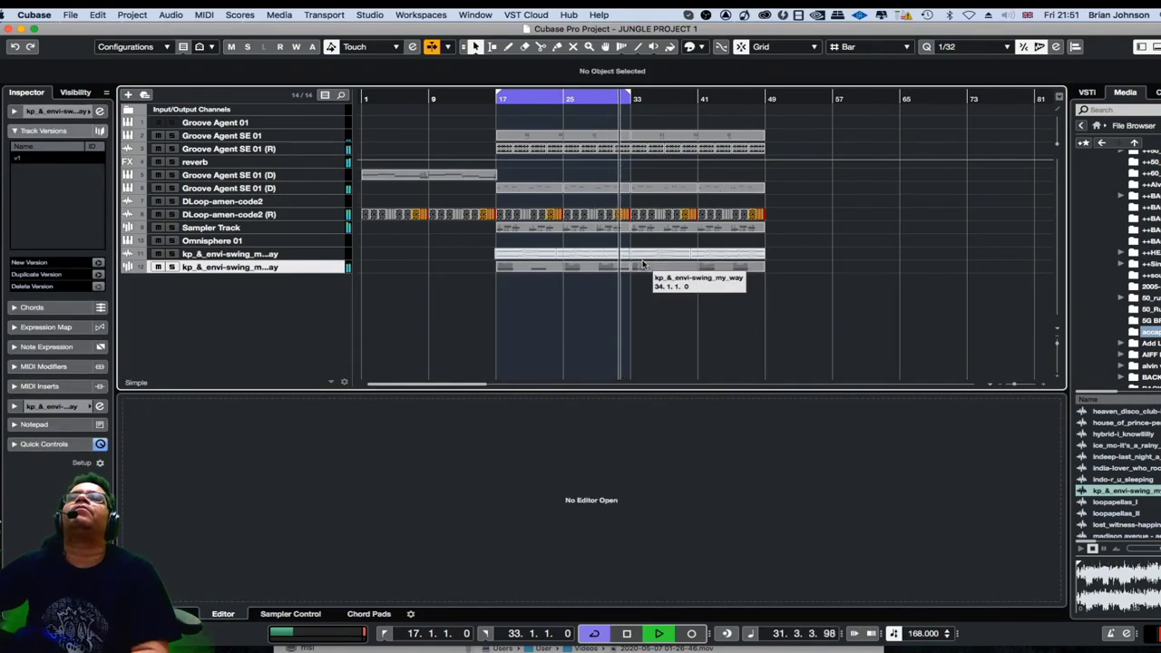
left_click(642, 264)
key("Delete")
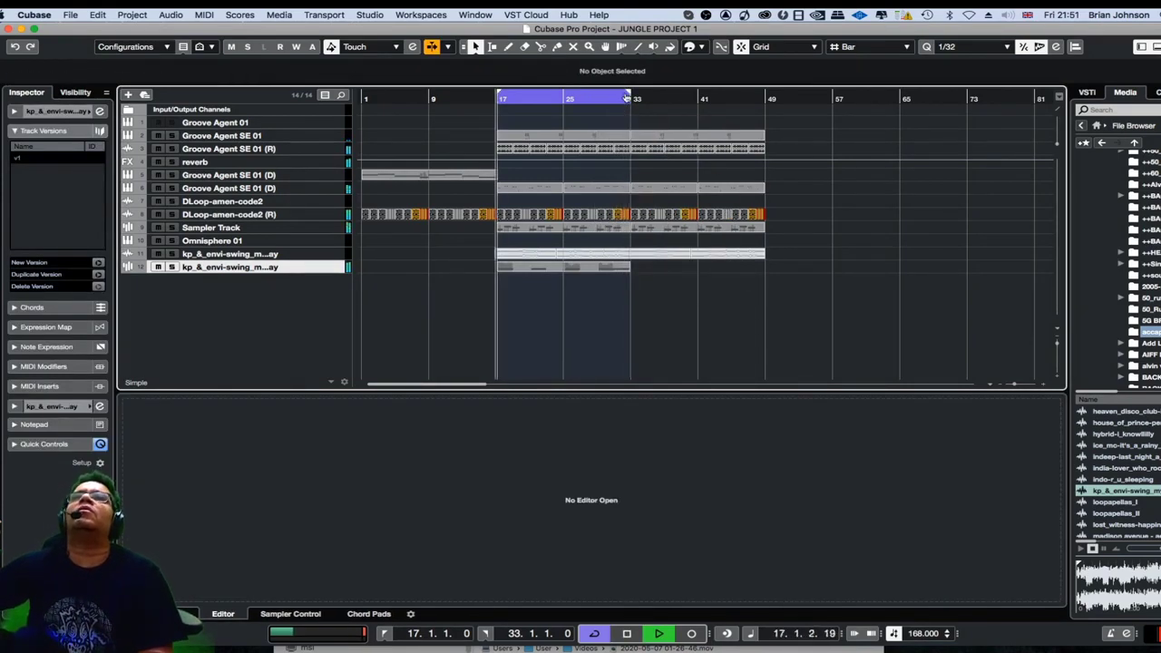
Extend the loop range and the remaining kp_&_envi-swing_my_way sampler part to bar 49
left_click_drag(627, 97, 744, 112)
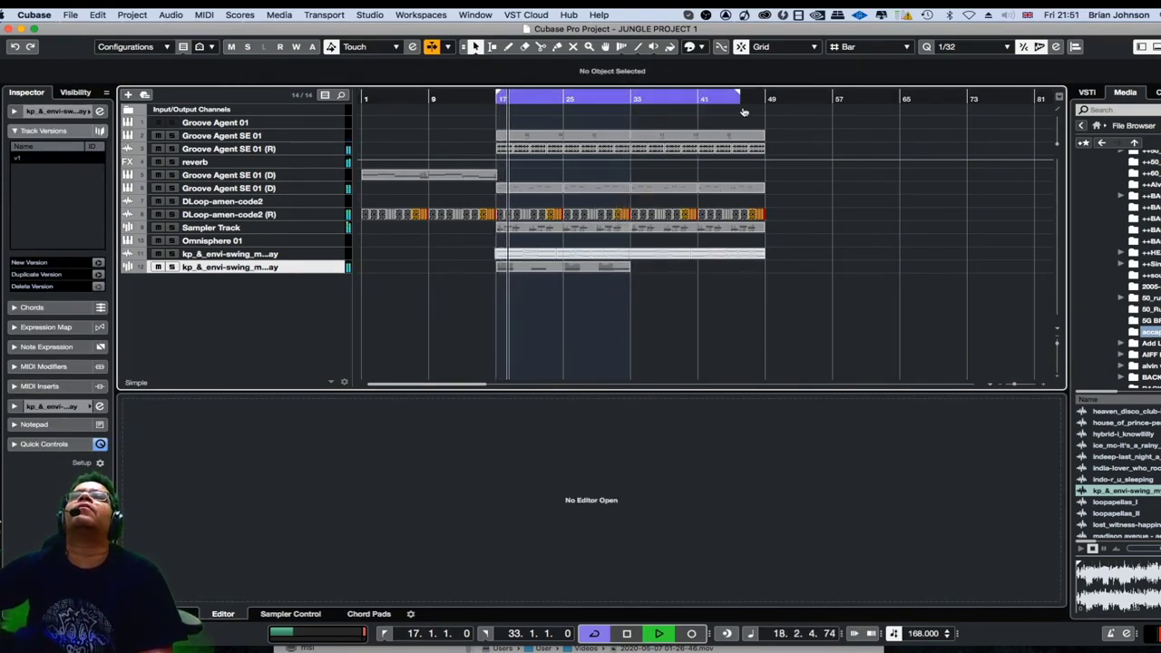
left_click_drag(630, 267, 765, 269)
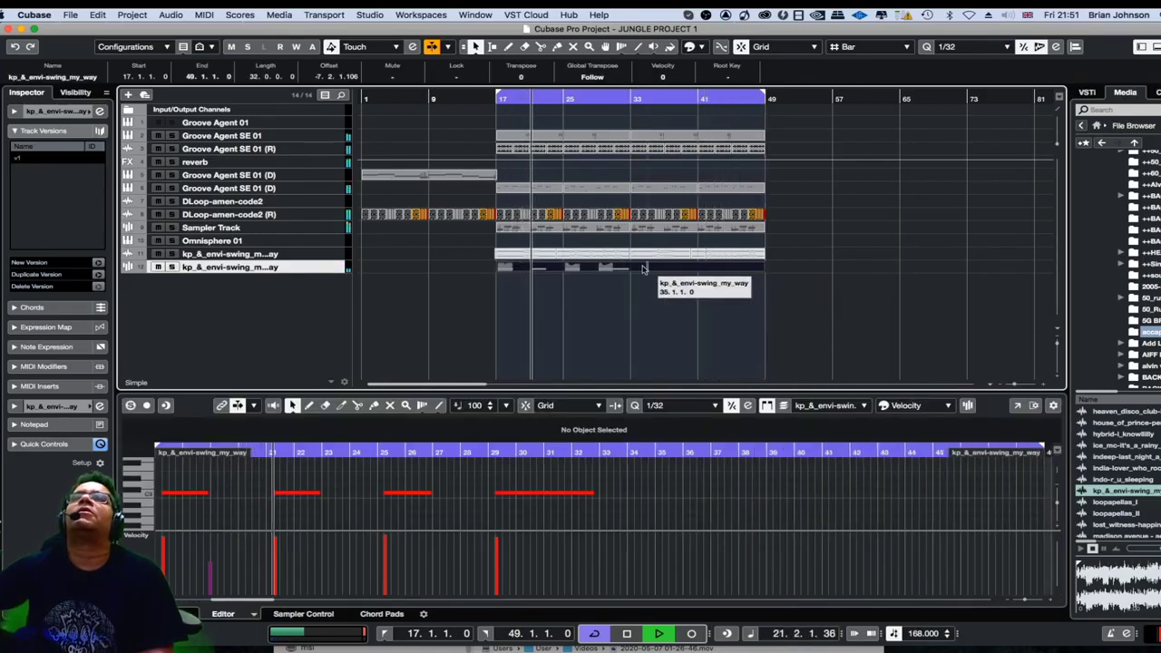
Lengthen the sampler part's bar 29 note to end at 34.1.1.87 and select the whole part in the arrangement
left_click_drag(595, 493, 628, 493)
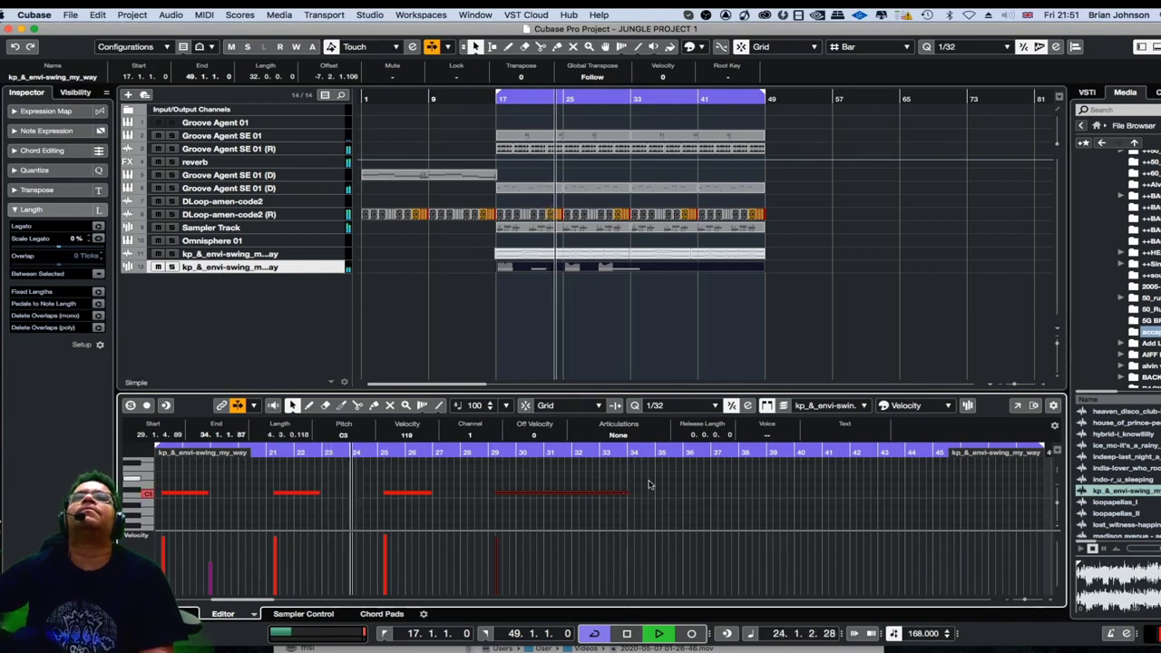
left_click(545, 288)
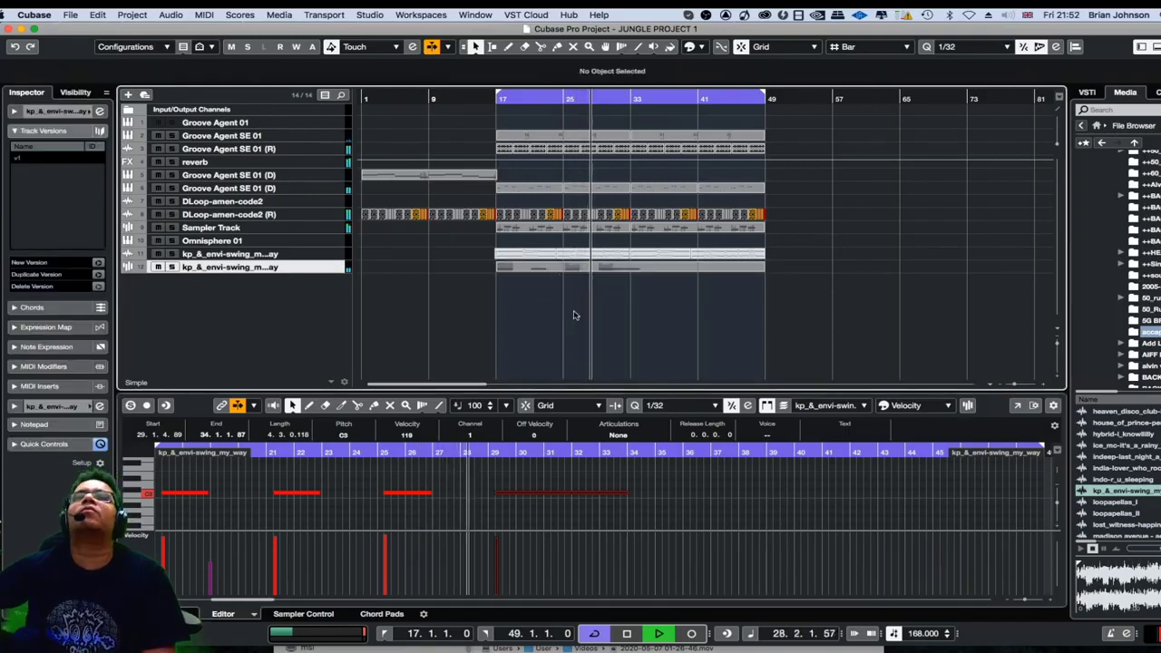
left_click(519, 268)
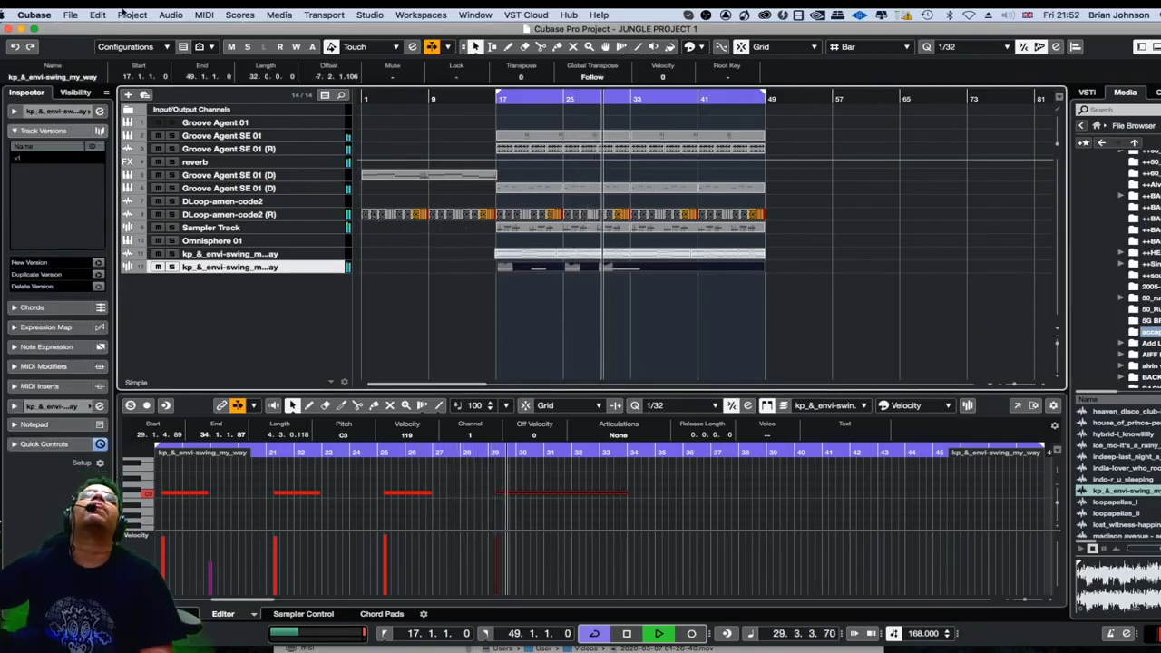
Lengthen the sampler part's bar 29 note to end at 36.1.4.90, replaying it from bar 29
left_click(71, 14)
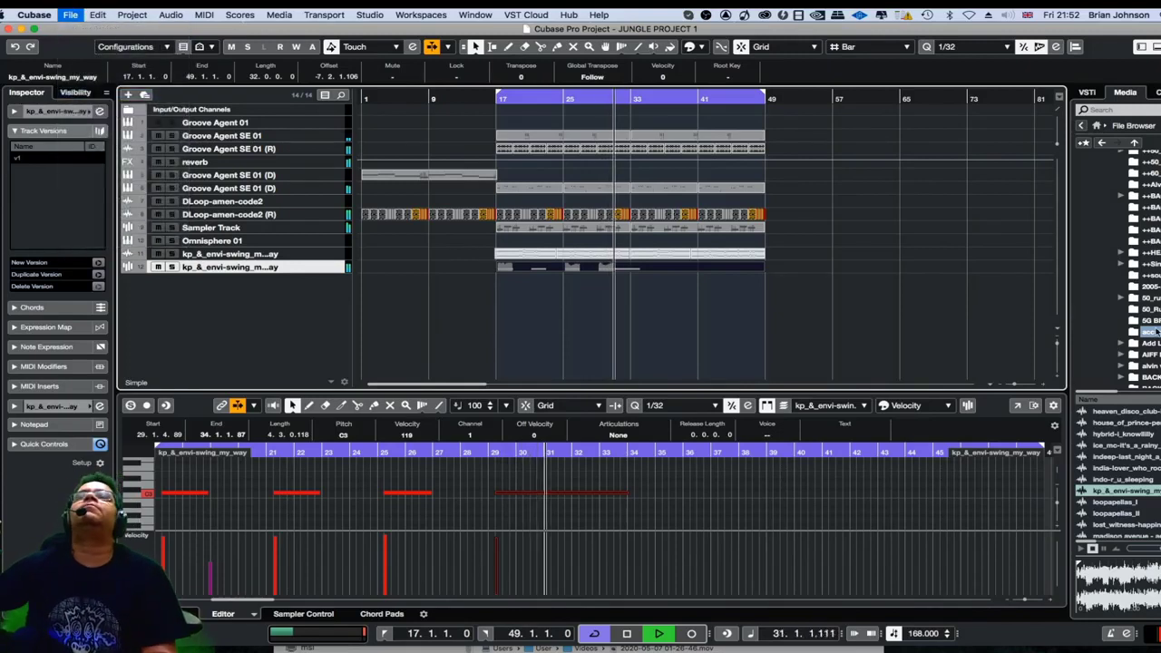
left_click(1100, 315)
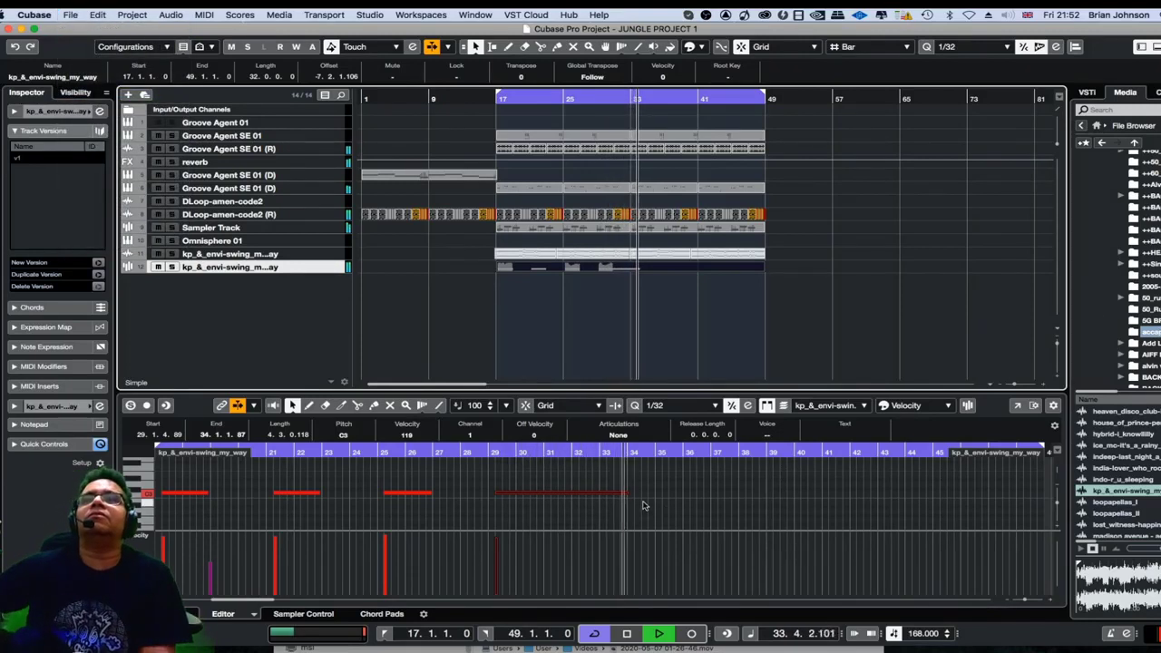
left_click_drag(626, 494, 655, 494)
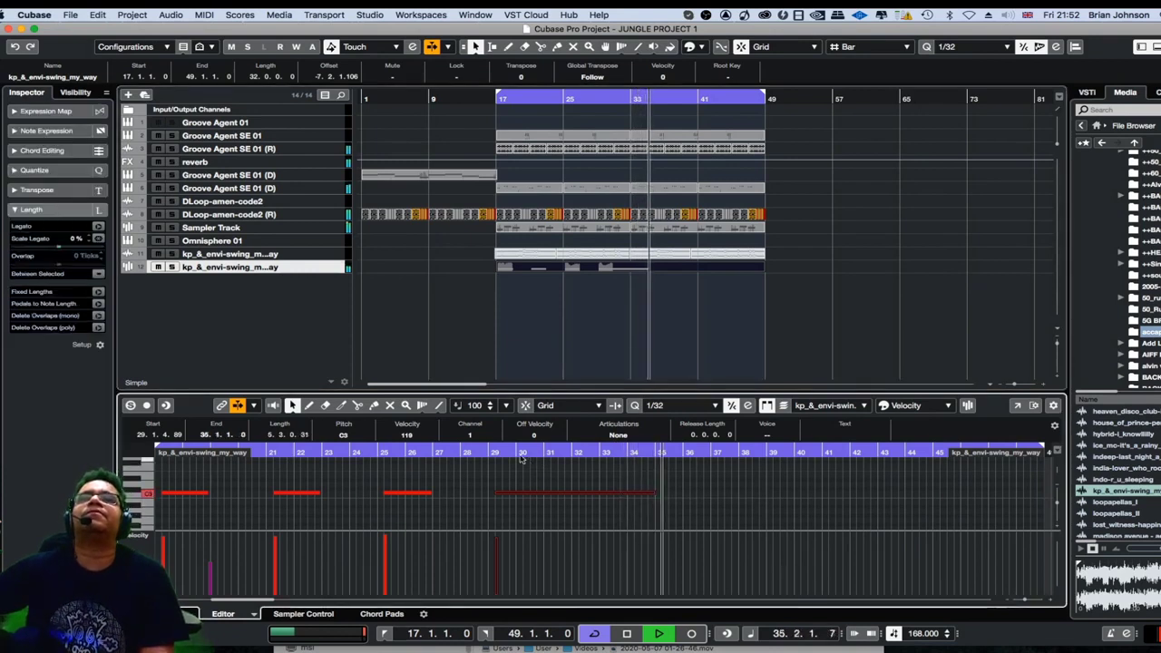
left_click(493, 452)
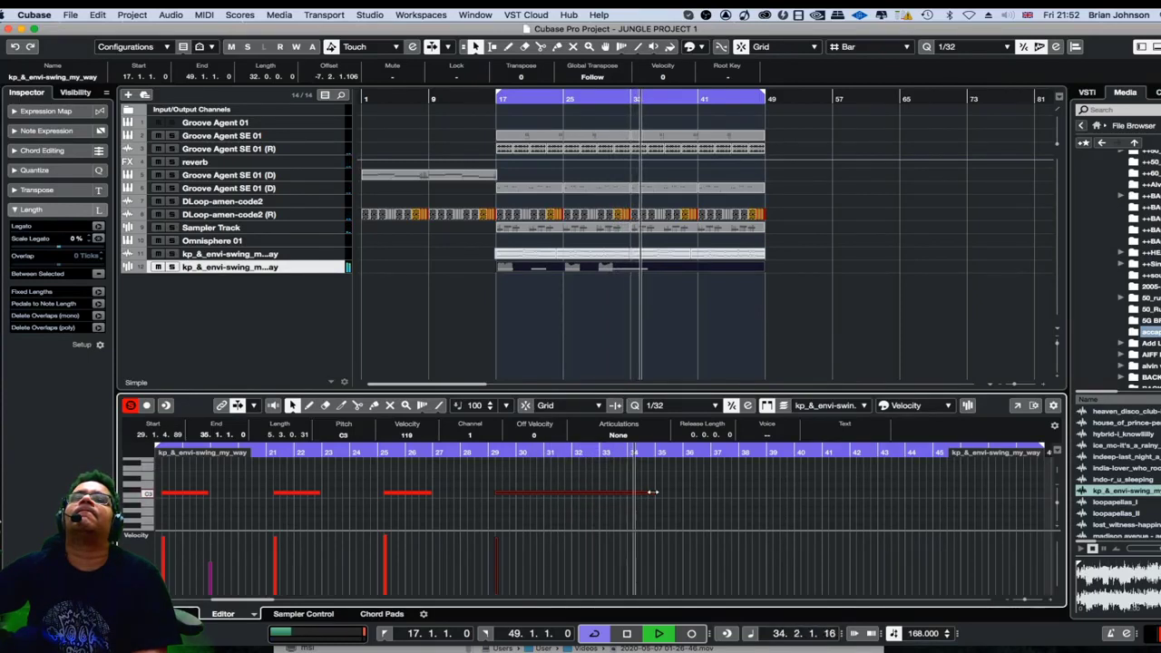
left_click_drag(657, 492, 690, 492)
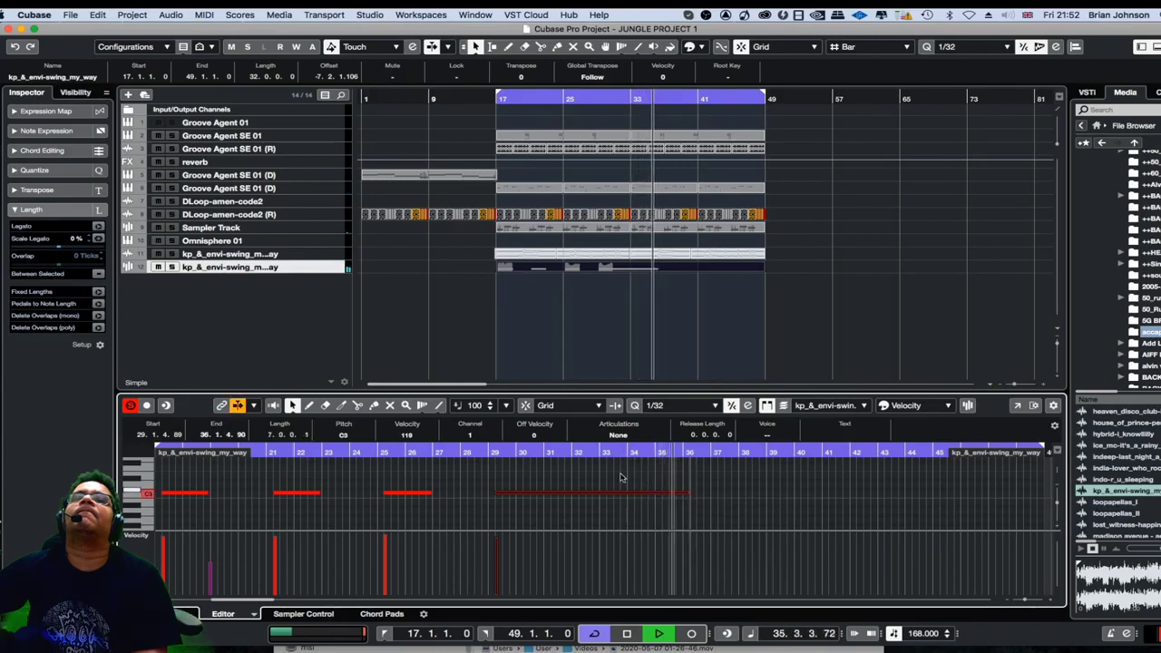
Turn off cycle playback and save the project
key("KP_Divide")
left_click(493, 454)
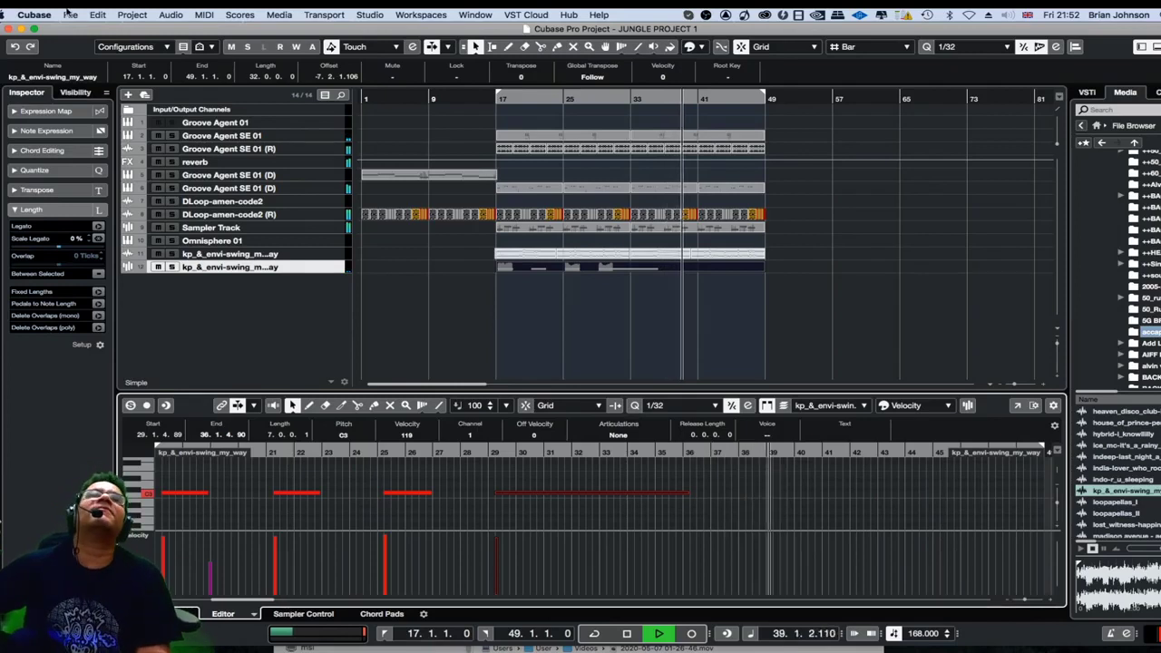
left_click(69, 13)
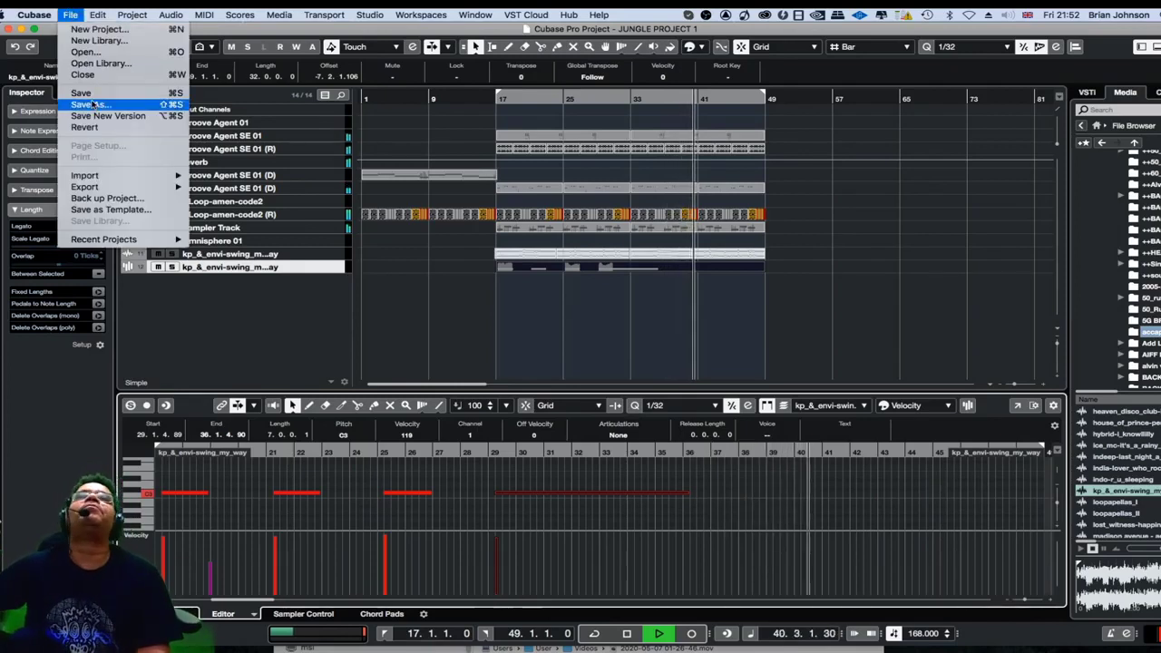
left_click(80, 92)
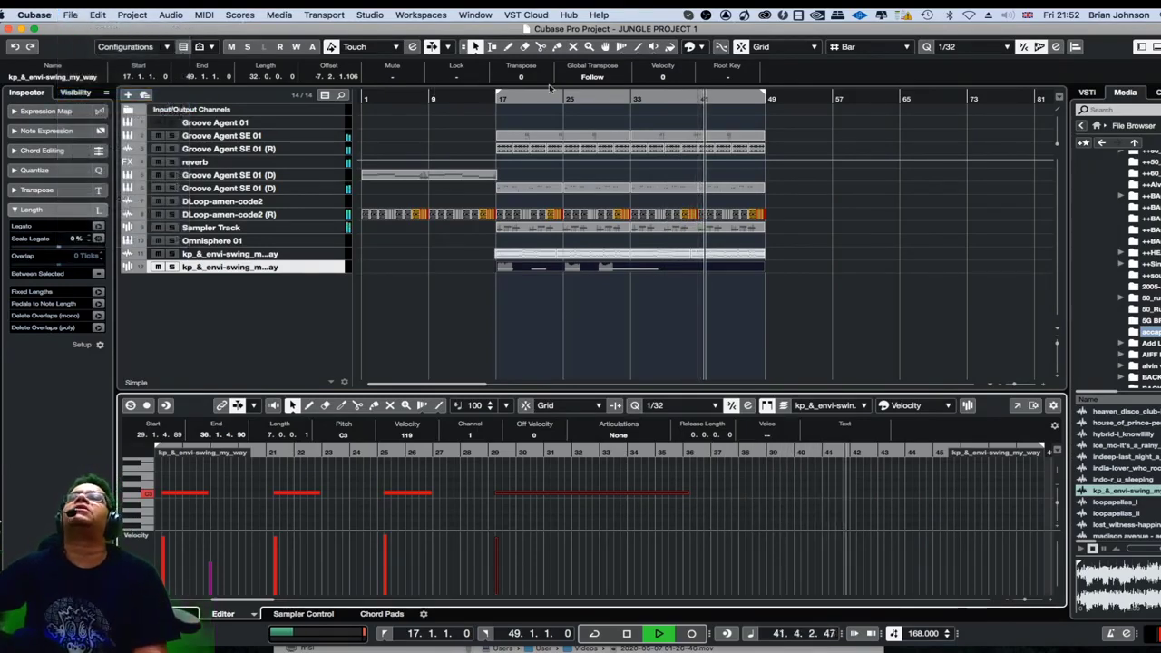
Set the left locator to bar 33 and save the project
left_click(617, 100)
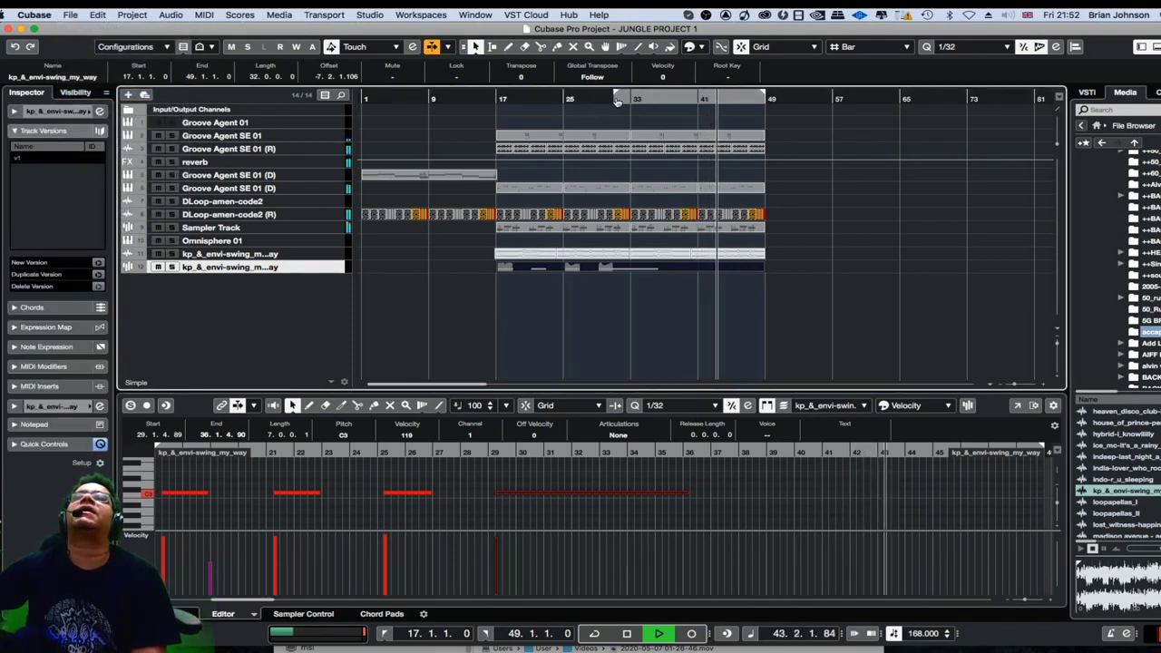
left_click(493, 100)
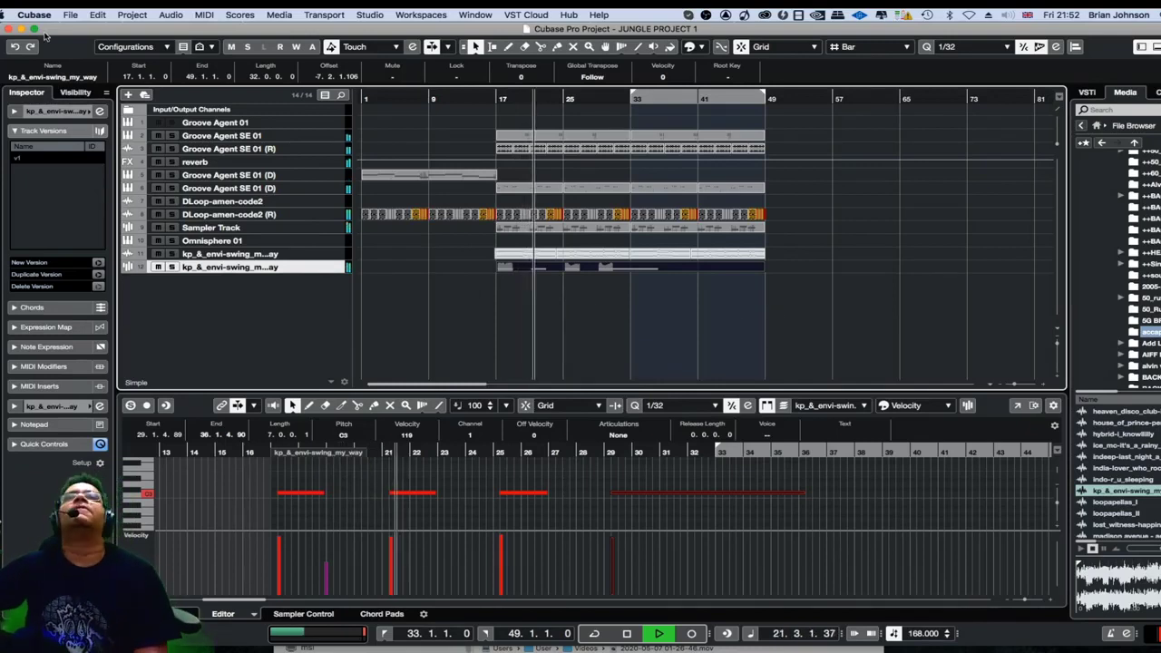
left_click(69, 15)
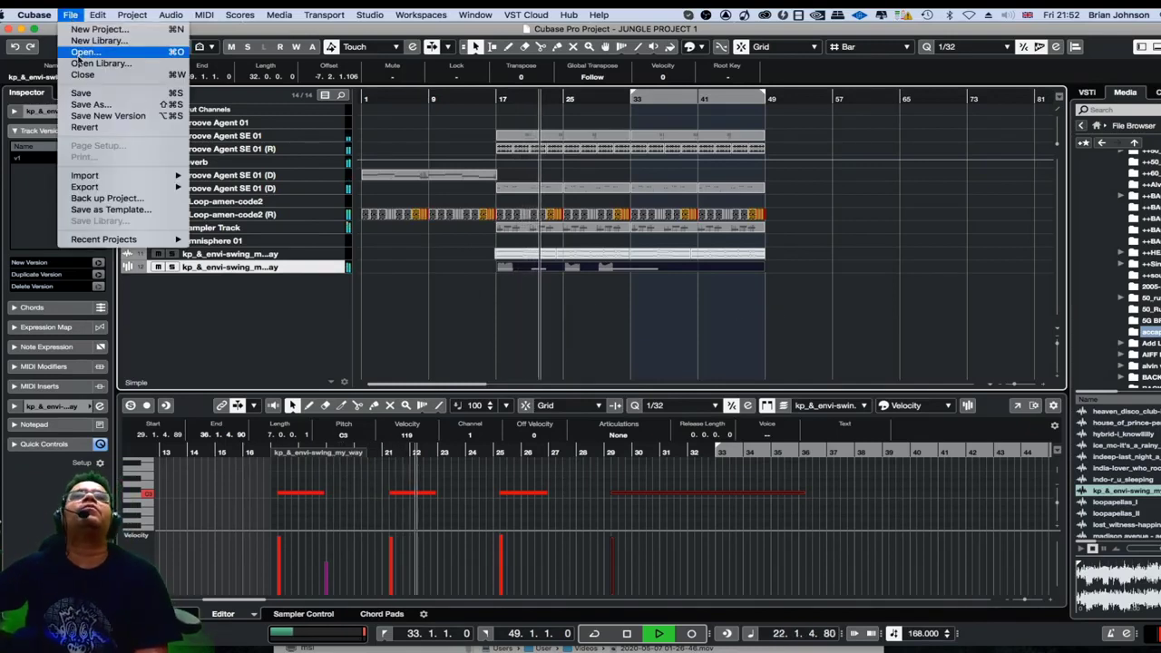
left_click(82, 94)
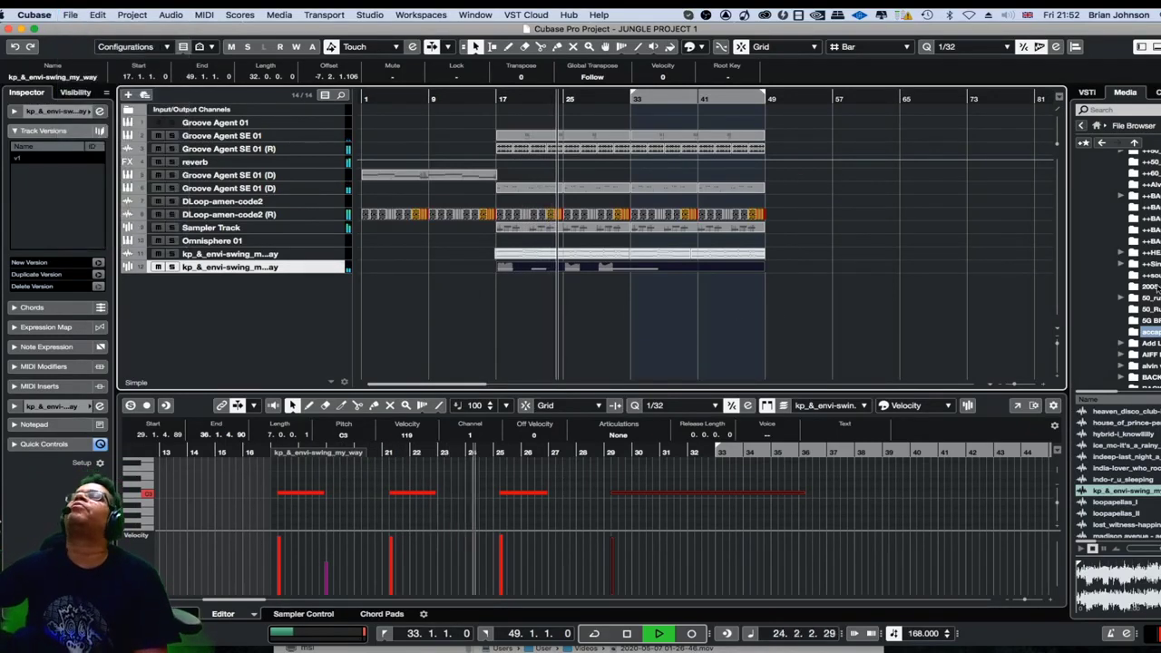
Look through the vocal sample folders in the File Browser and open one with spoken vocal phrases
scroll(1138, 236, "up", 1)
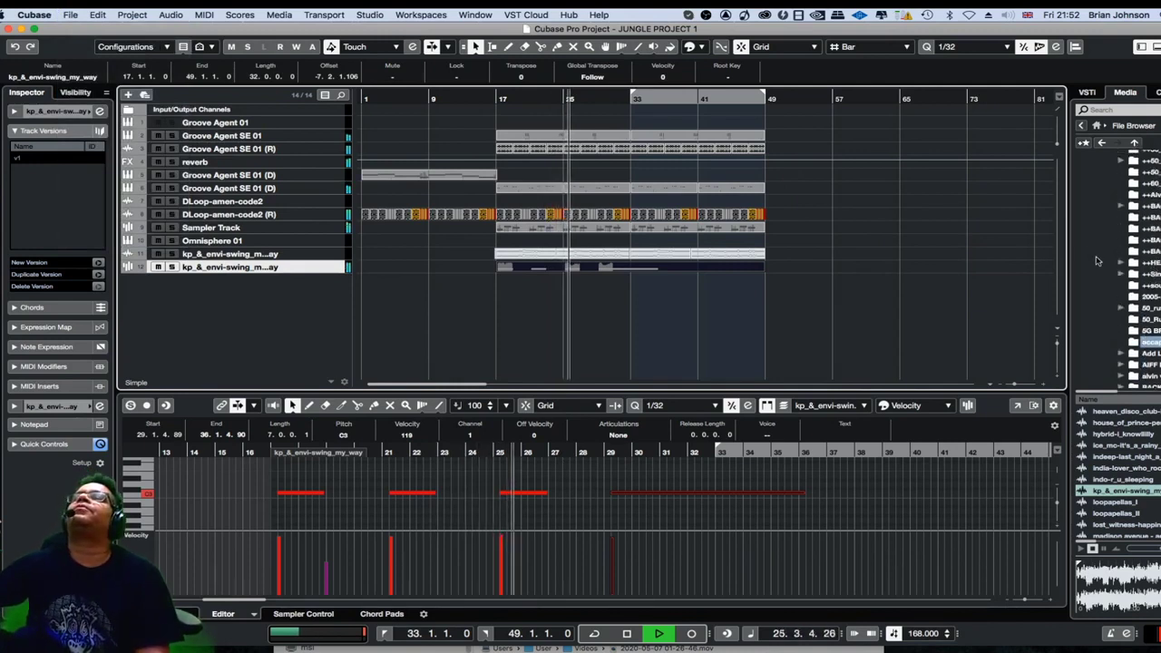
scroll(1138, 198, "up", 1)
scroll(1139, 198, "up", 1)
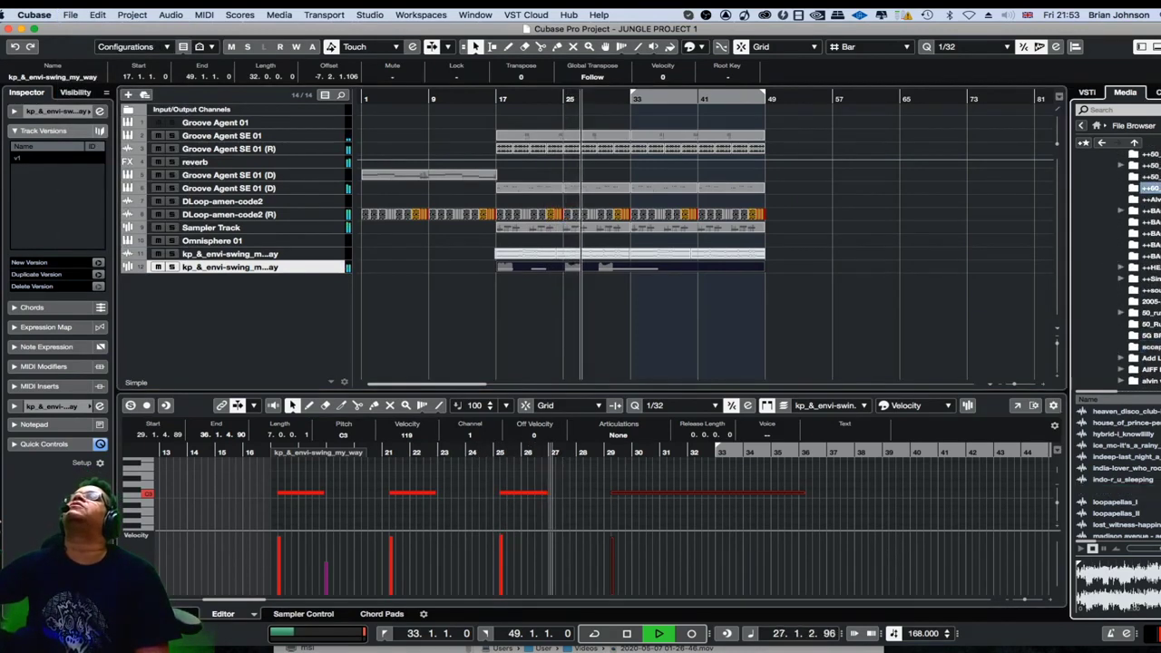
left_click(1148, 201)
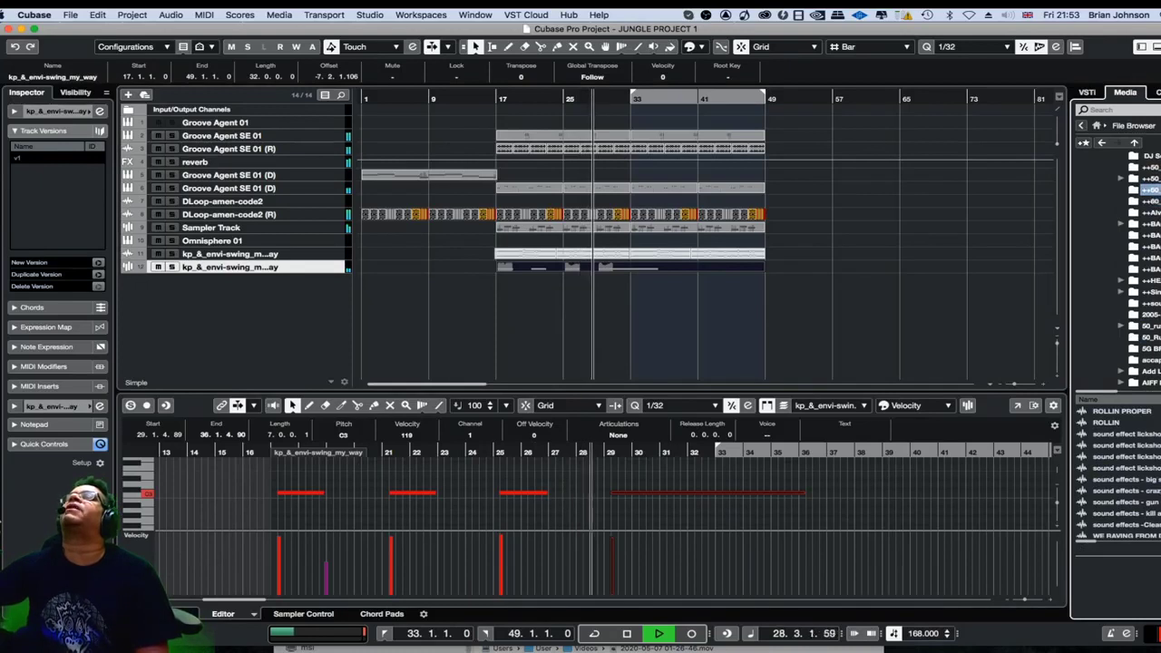
left_click(1147, 190)
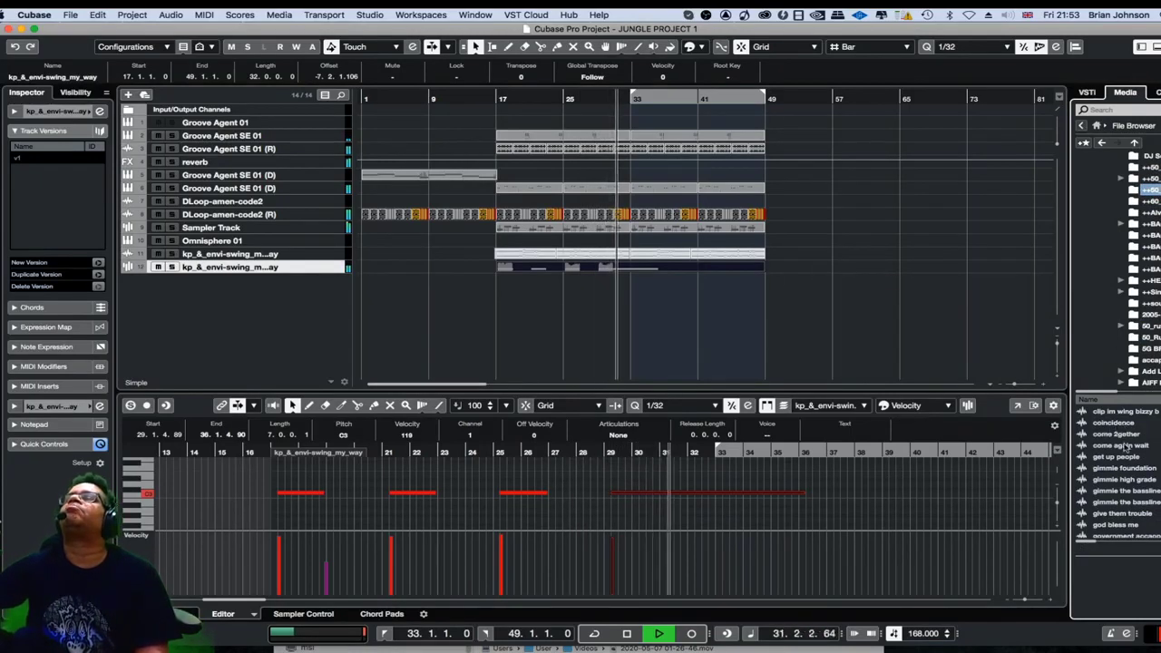
Stop playback and audition vocal phrases such as come again wait, government fight 2, head up hi yo and to all di gyal dem
key("space")
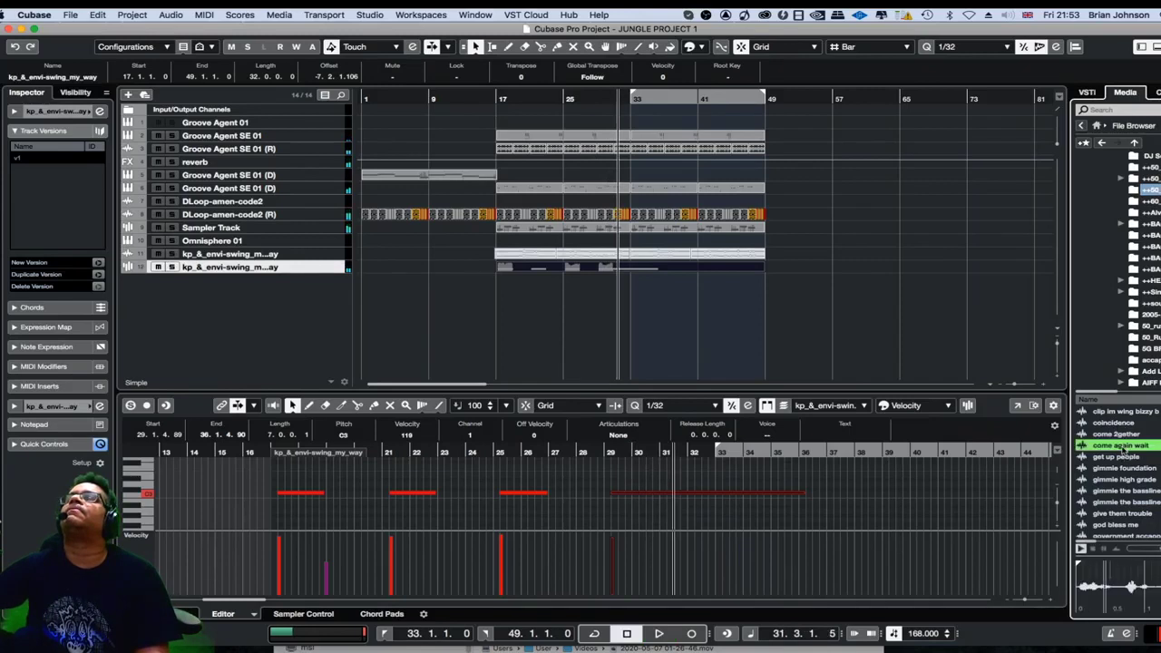
scroll(1122, 468, "down", 4)
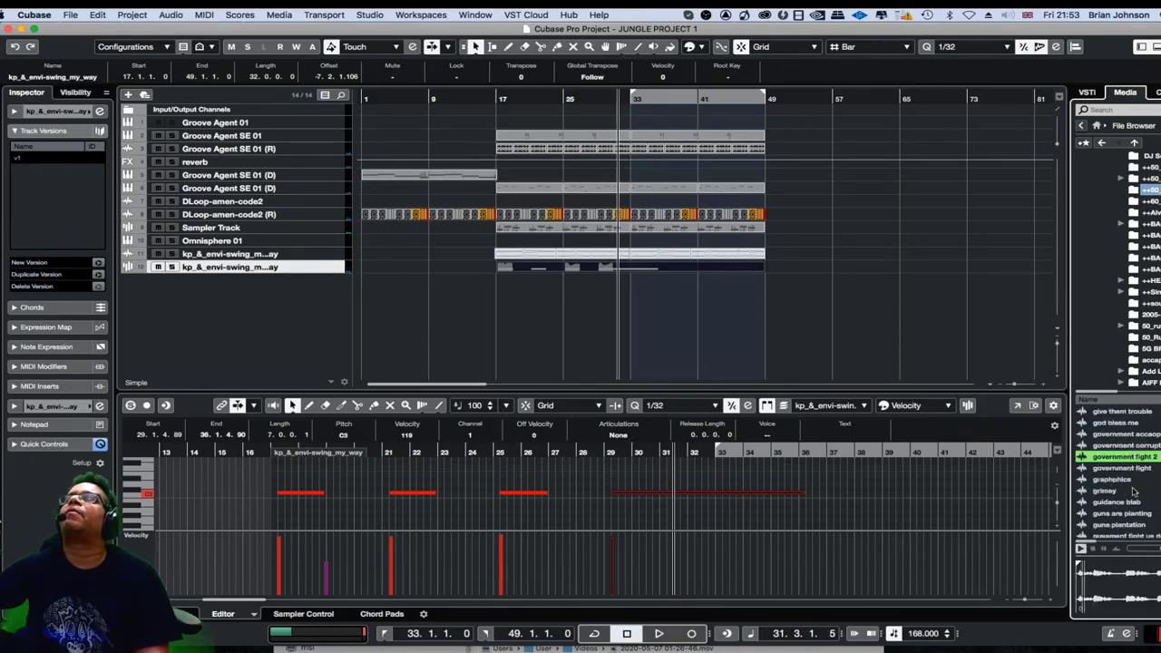
scroll(1132, 491, "down", 1)
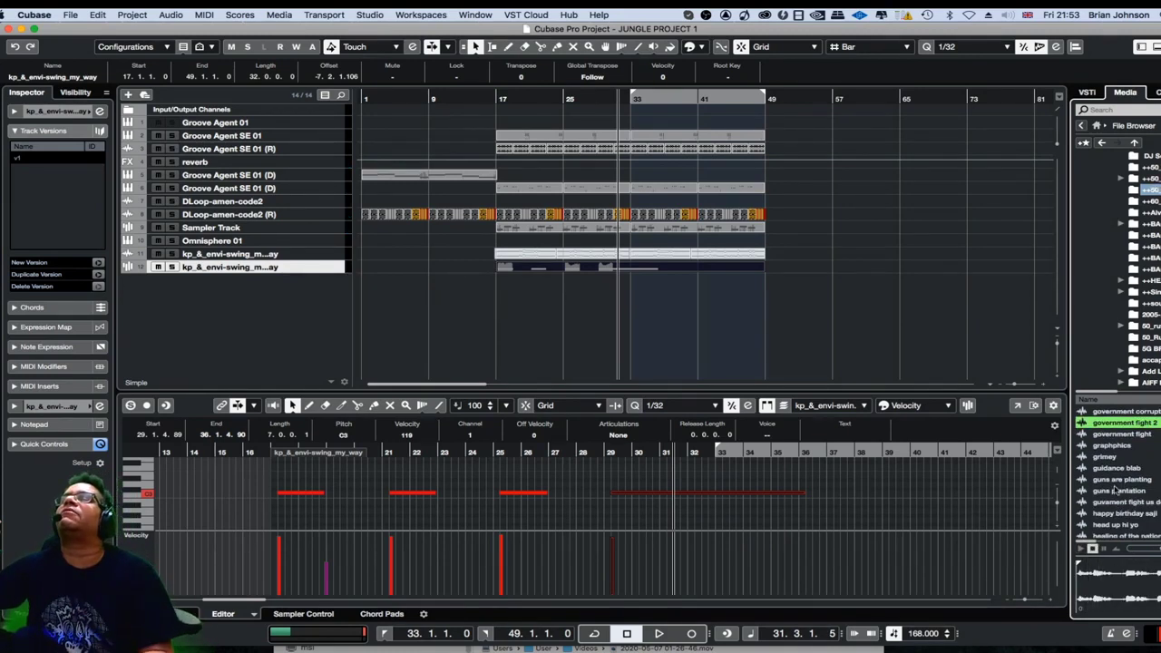
left_click(1118, 457)
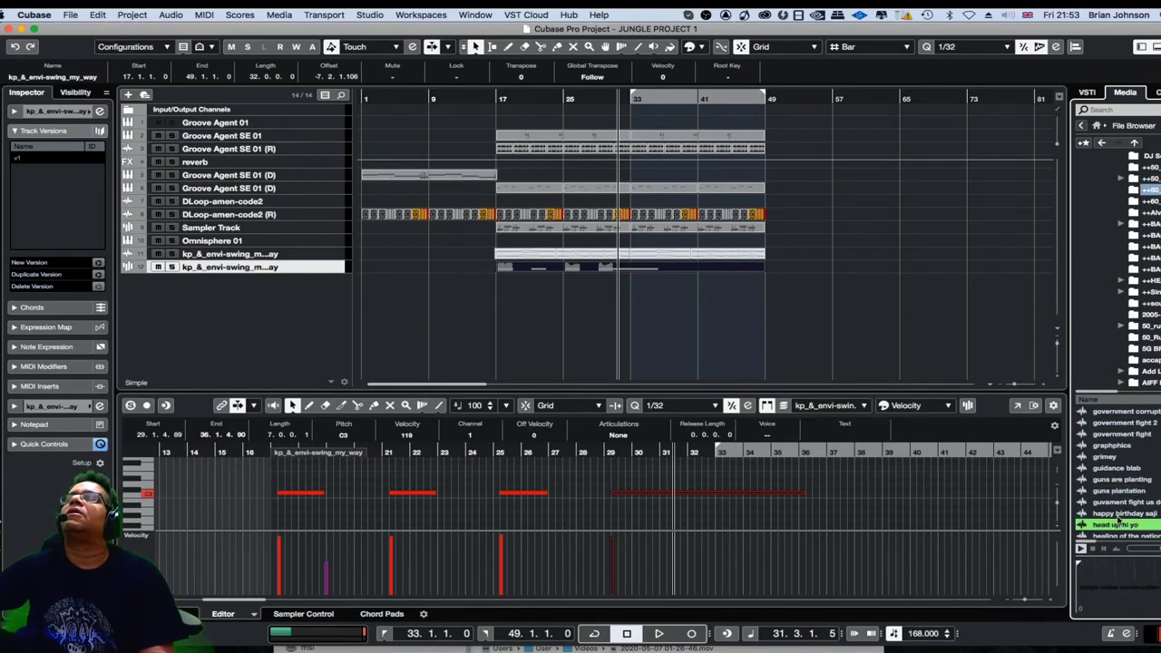
scroll(1119, 517, "down", 1)
scroll(1119, 509, "down", 4)
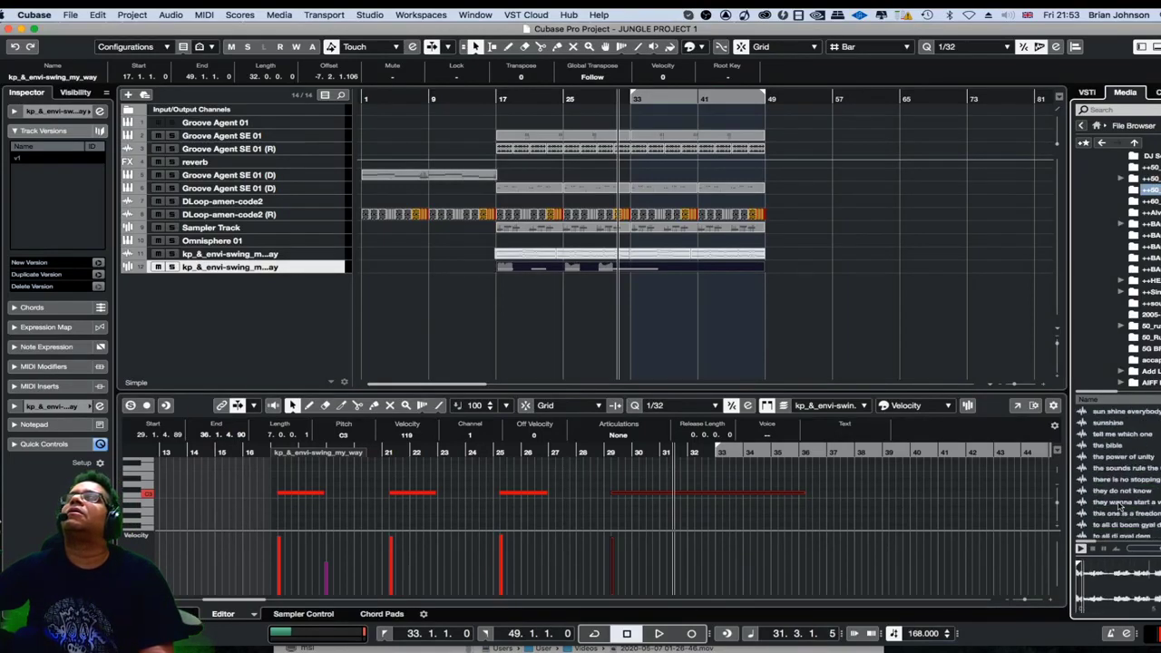
left_click(1118, 448)
left_click(1125, 479)
scroll(1125, 489, "down", 1)
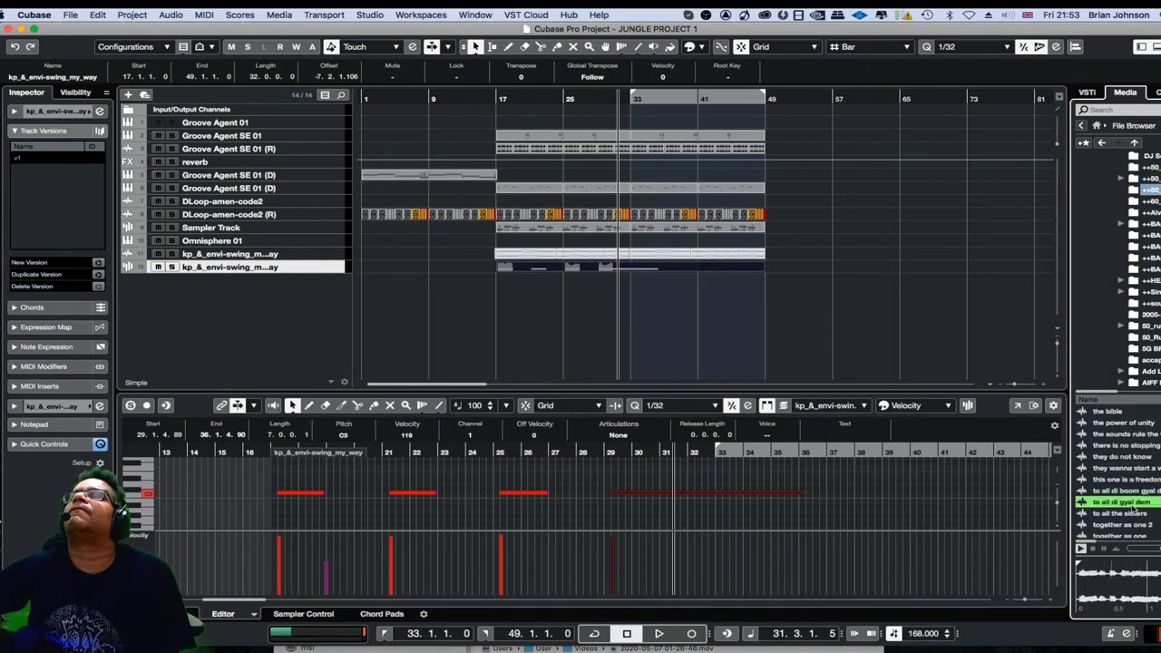
scroll(1134, 508, "down", 1)
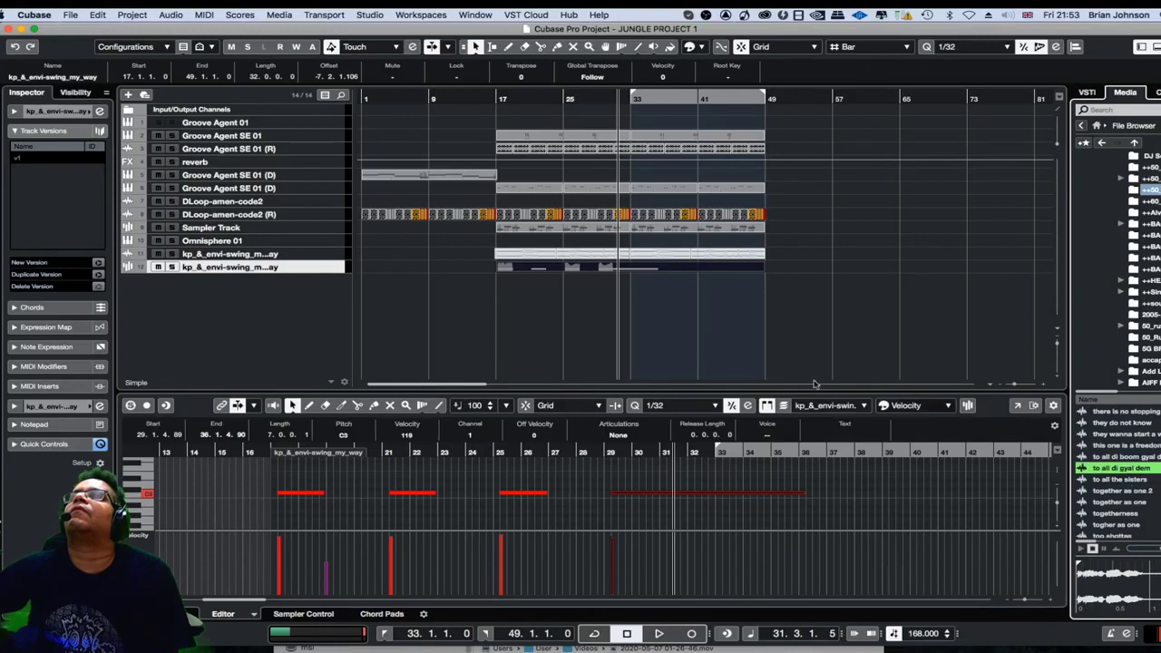
Deselect the sampler part and audition the to all the sisters, togher as one and togetherness vocal samples
left_click(736, 363)
key("space")
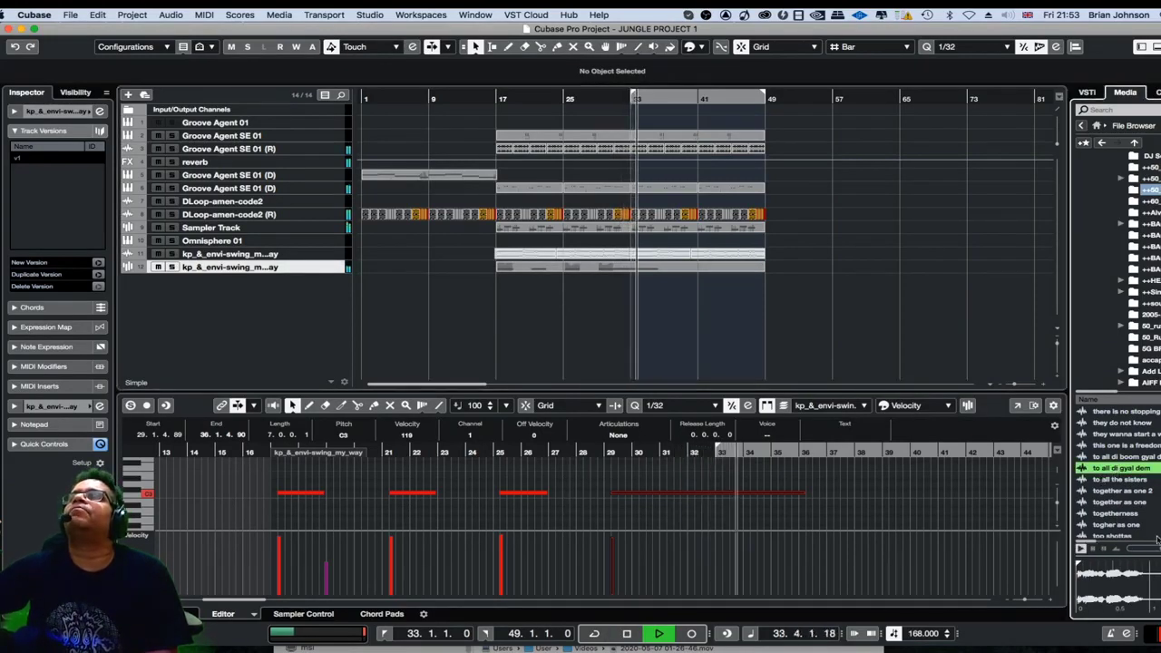
left_click(1119, 480)
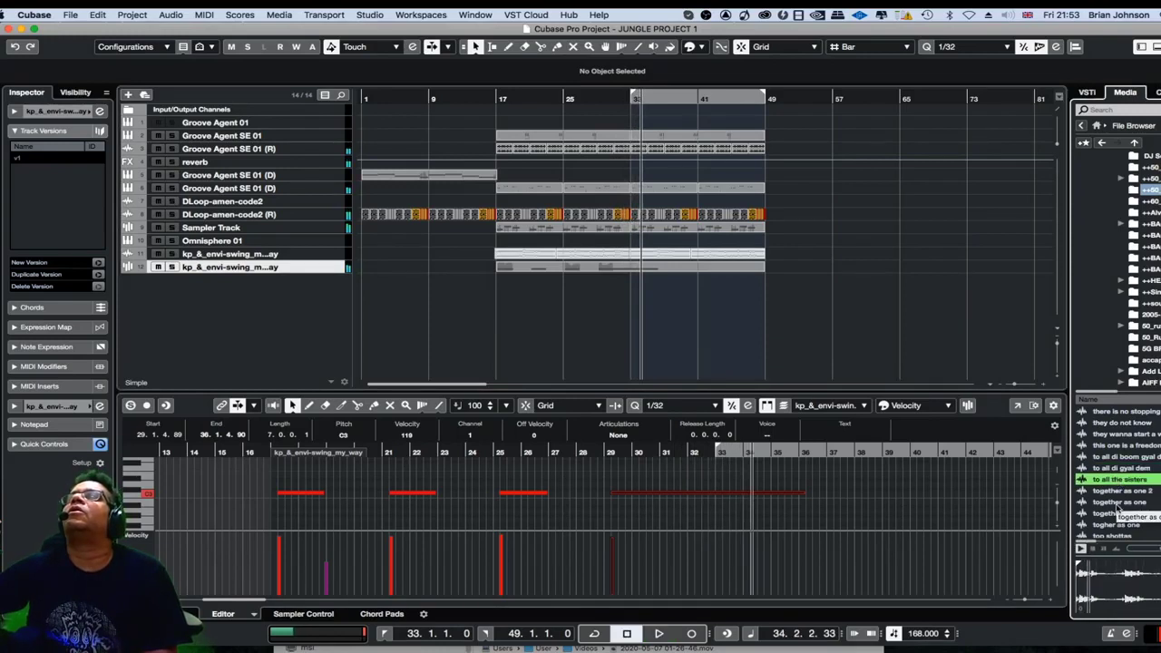
left_click(1117, 514)
scroll(1129, 514, "down", 1)
left_click(1124, 510)
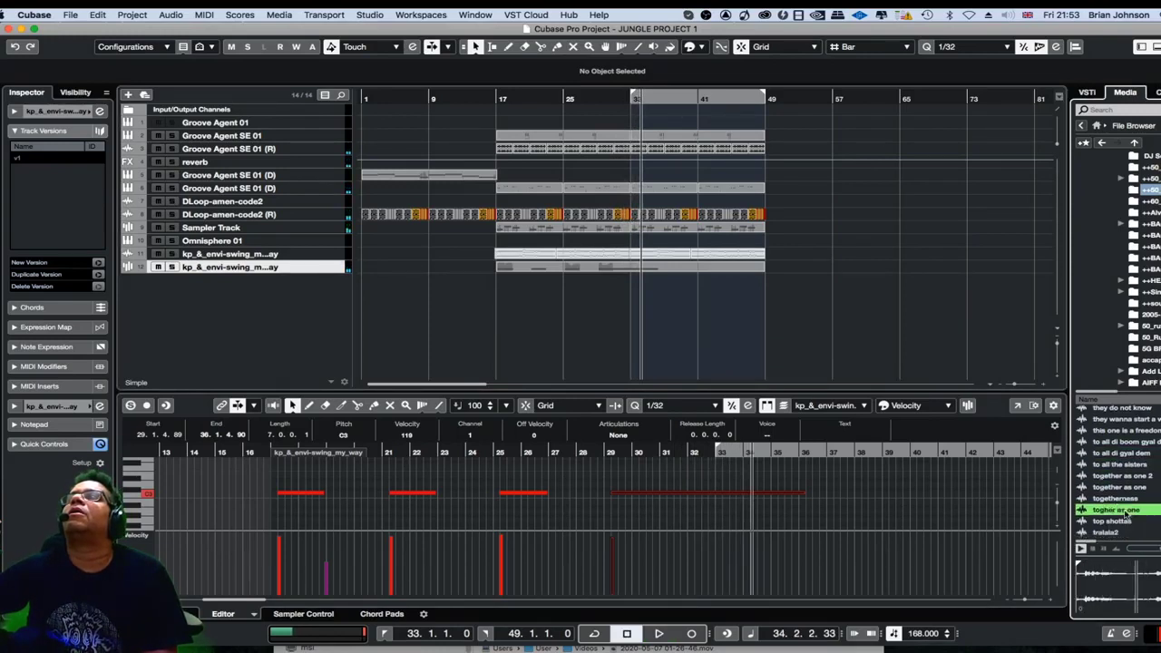
left_click(1124, 499)
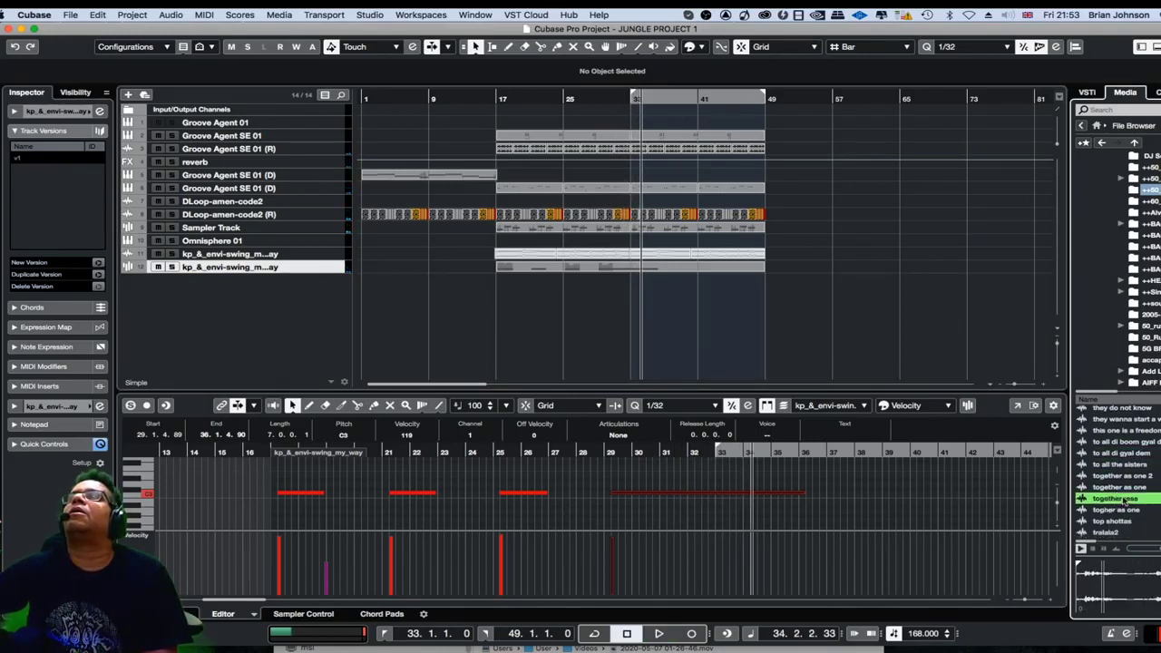
Browse further vocal sample folders, including the BIZZY folder, while the arrangement plays past bar 49, and stop playback
key("space")
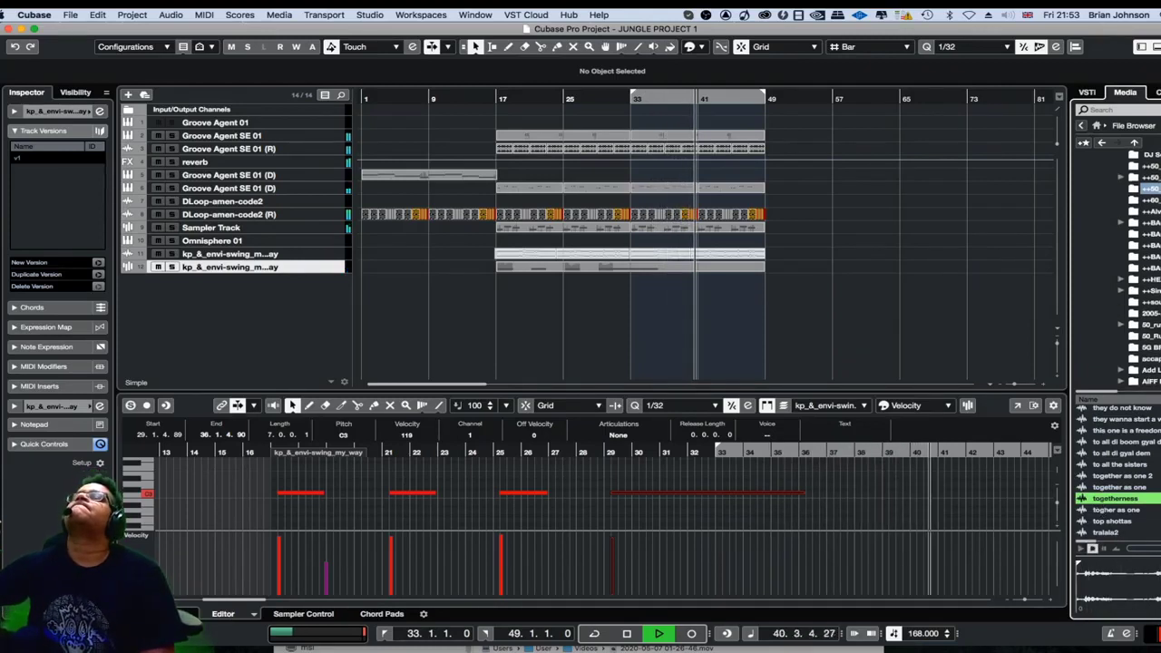
scroll(1138, 271, "up", 1)
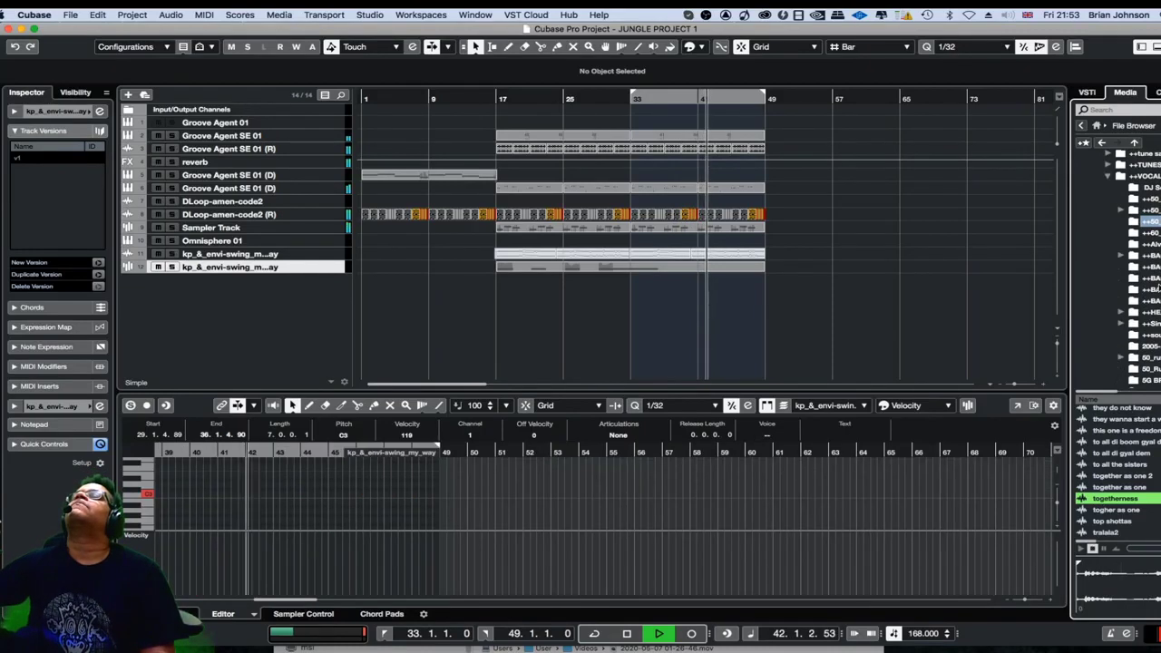
scroll(1138, 270, "down", 2)
scroll(1139, 270, "down", 3)
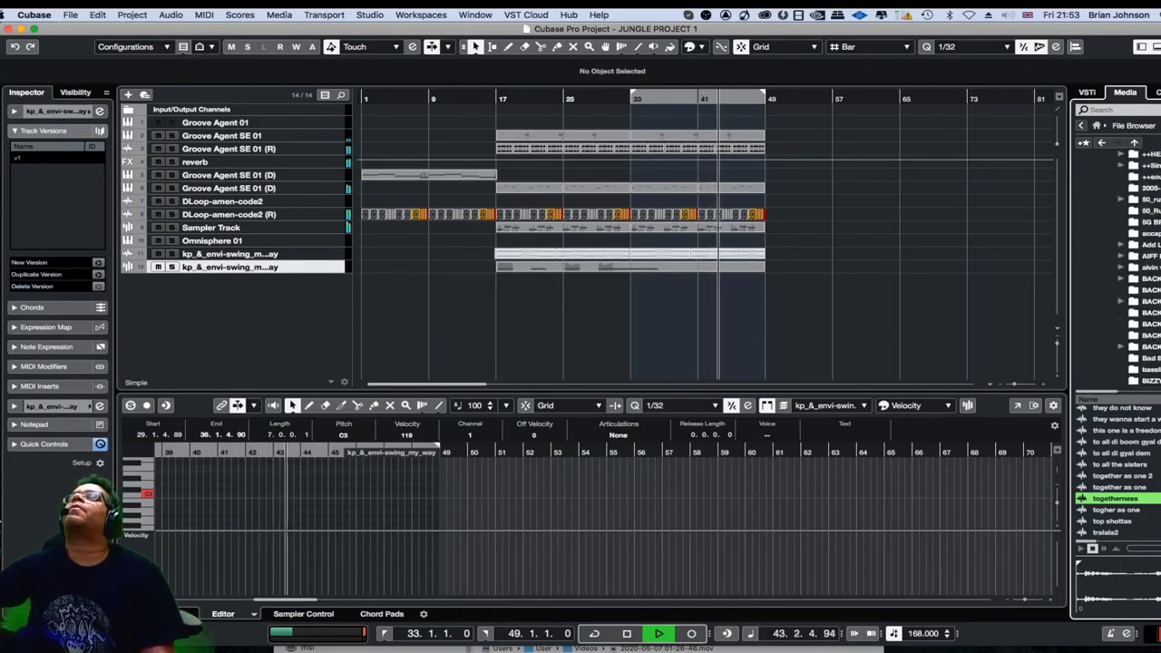
scroll(1139, 270, "down", 1)
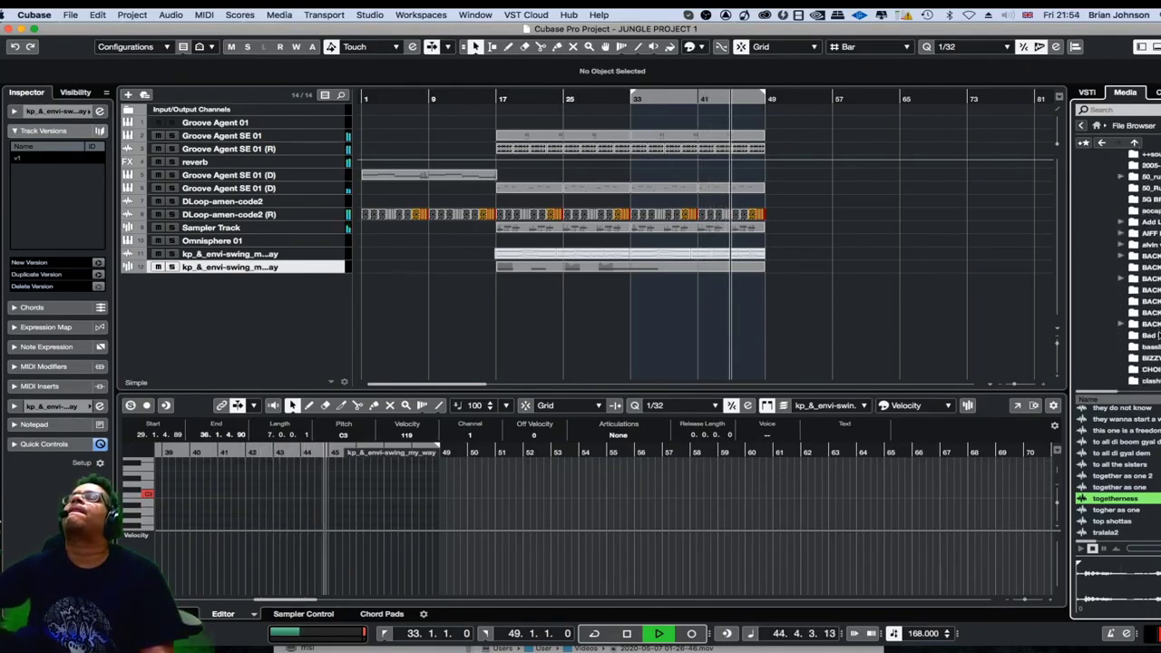
scroll(1138, 271, "down", 1)
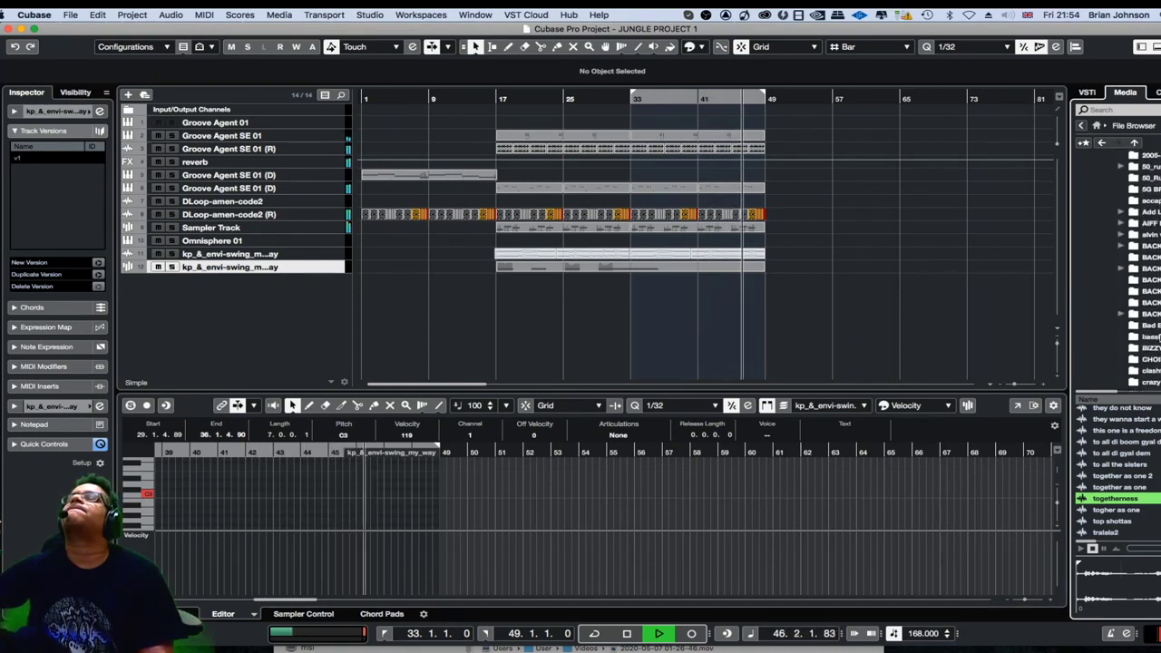
scroll(1139, 270, "down", 1)
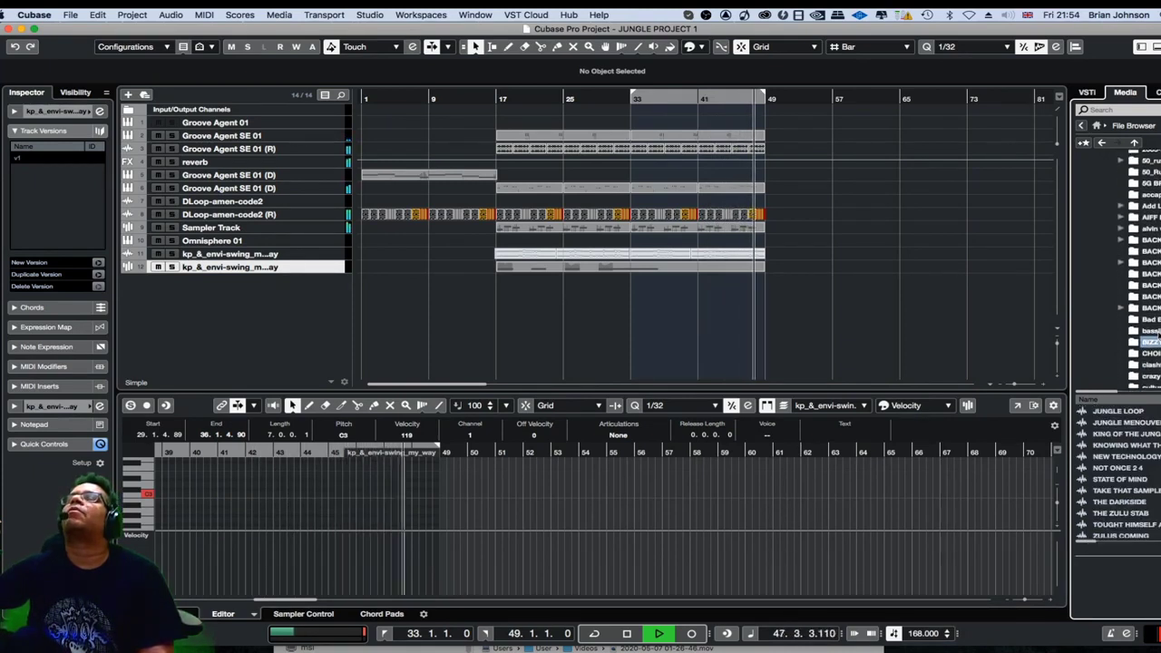
scroll(1141, 272, "down", 8)
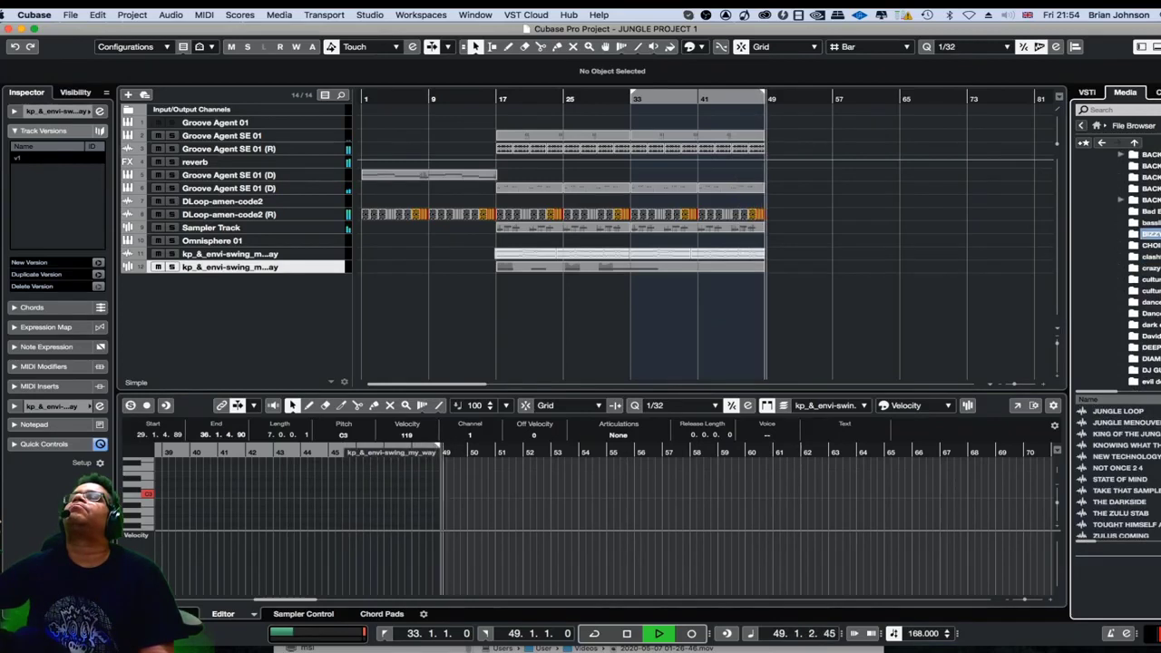
key("space")
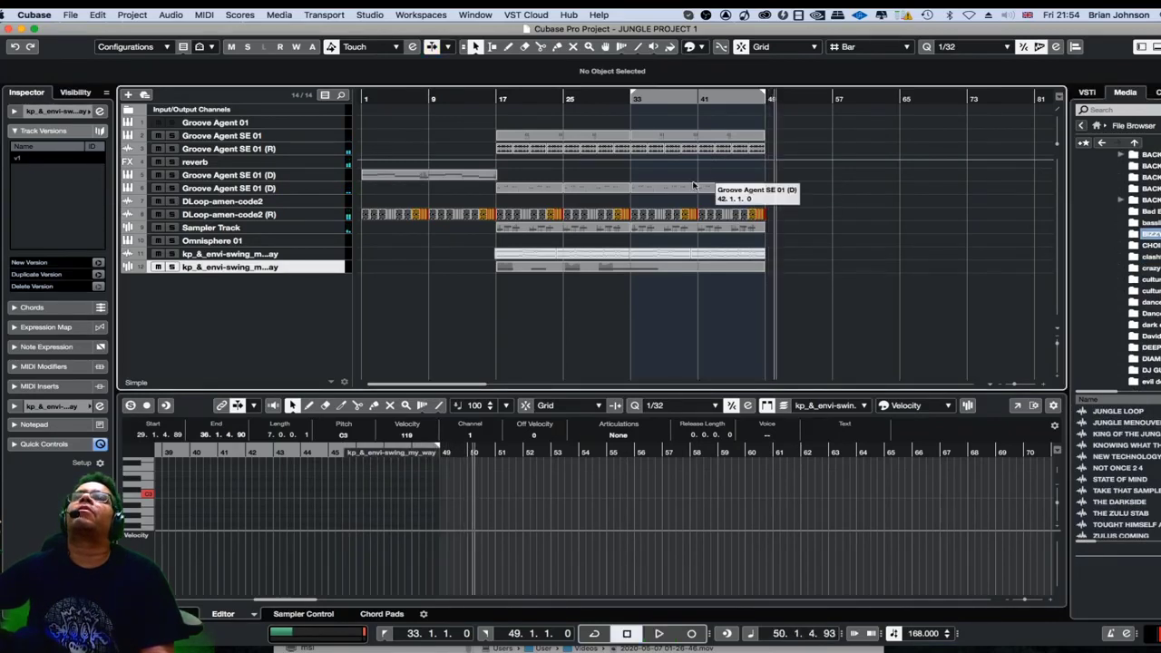
Step through the tracks from Groove Agent SE 01 down to the Sampler Track, then reselect the Groove Agent SE 01 track
left_click(282, 137)
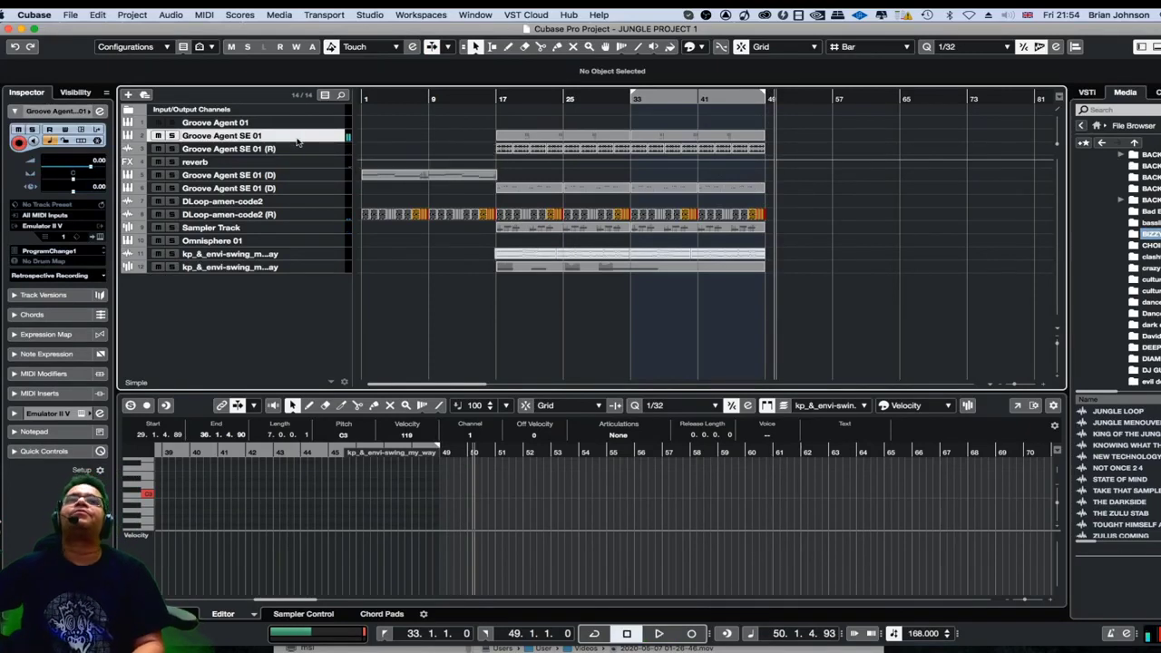
left_click(305, 123)
left_click(304, 148)
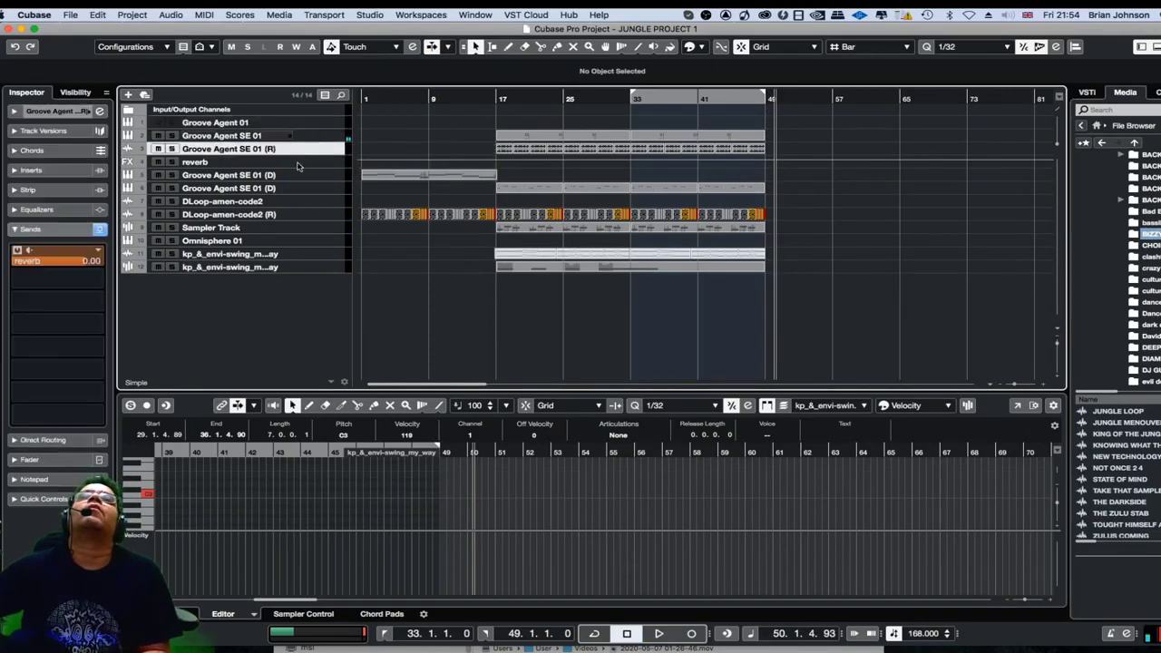
left_click(301, 161)
right_click(291, 175)
left_click(243, 191)
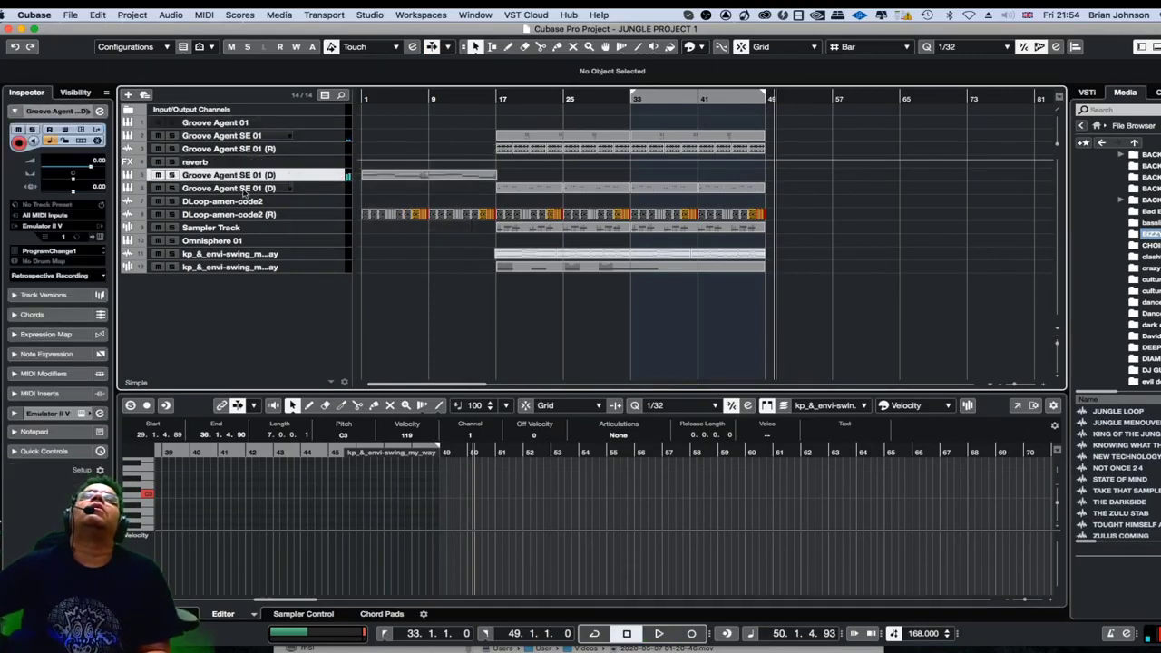
left_click(272, 189)
left_click(295, 200)
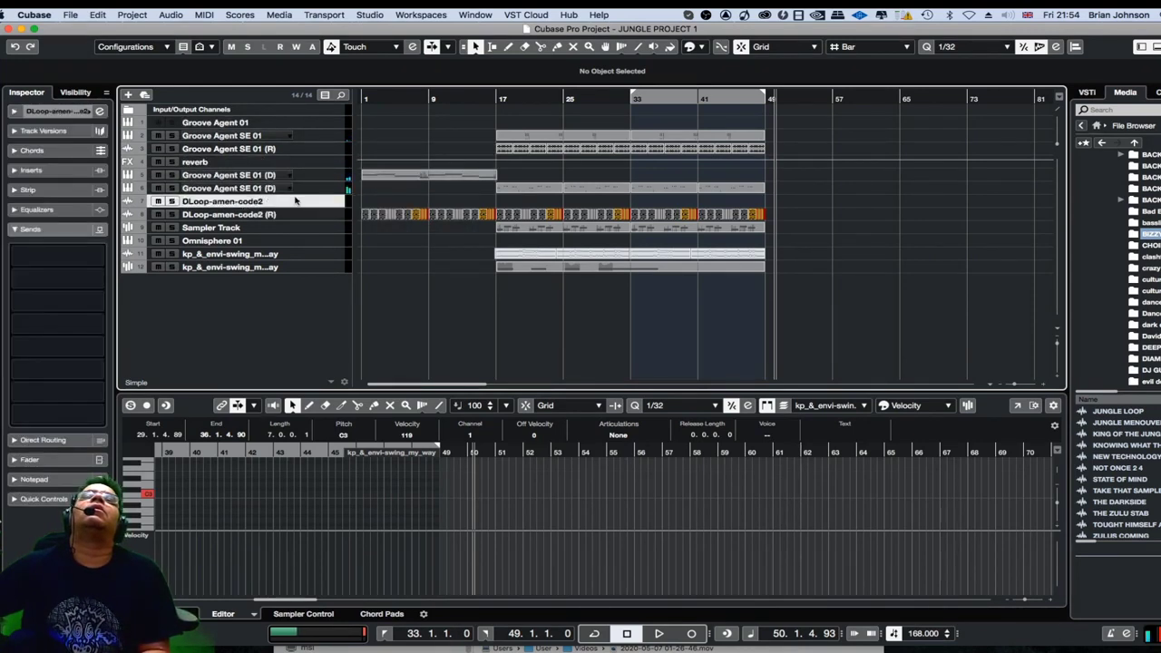
right_click(290, 228)
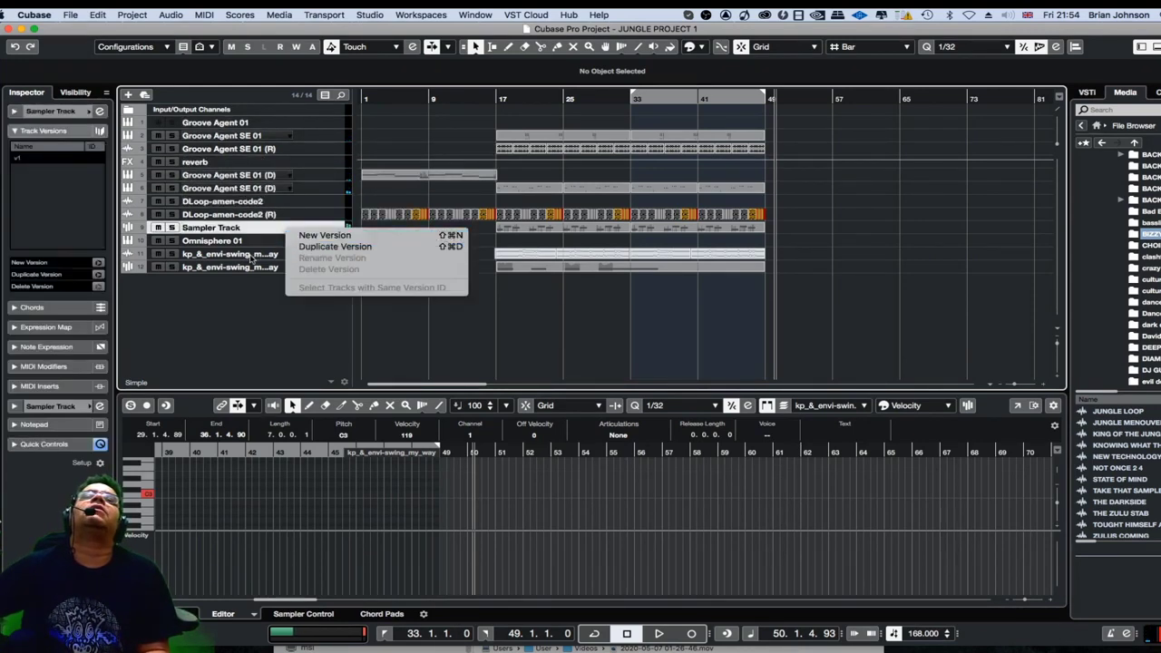
left_click(251, 258)
left_click(313, 136)
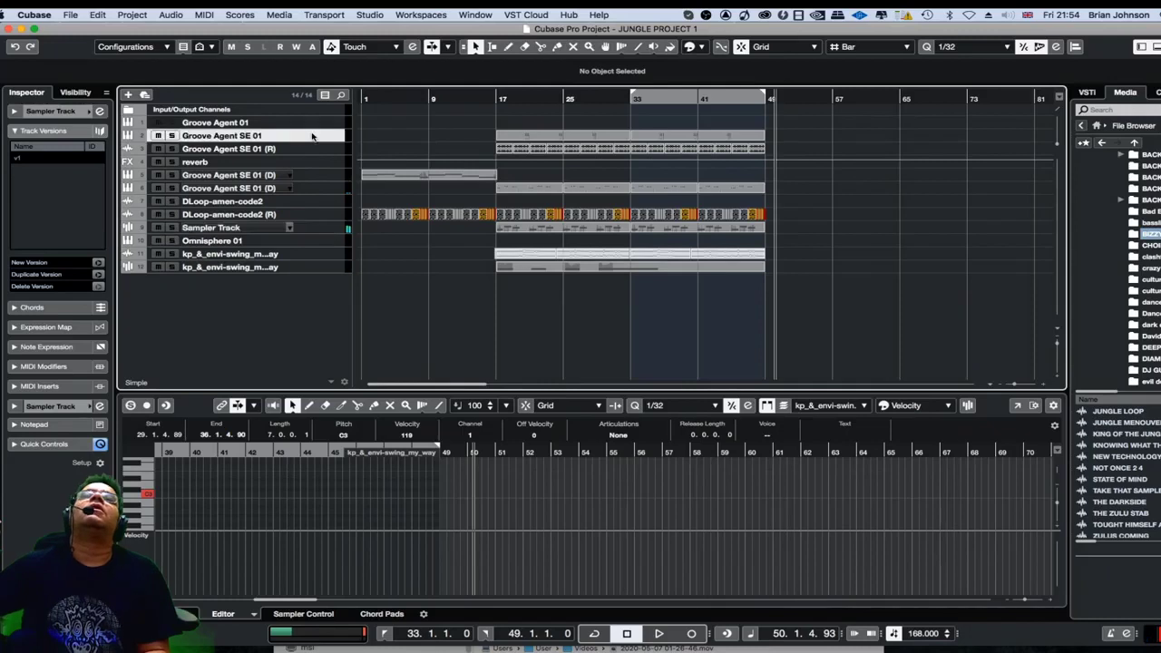
Find the Rasta vocal folder in the File Browser, open its Big Hooks subfolder and audition hooks such as Da_Killa_Hook
scroll(1149, 308, "down", 4)
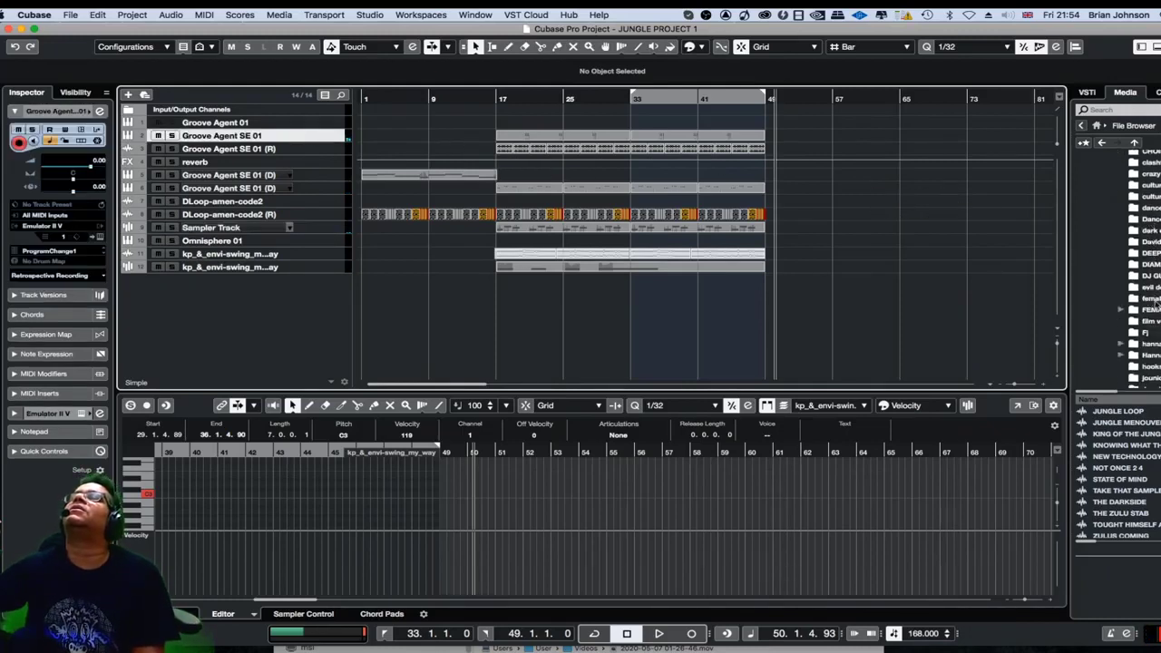
scroll(1156, 306, "down", 10)
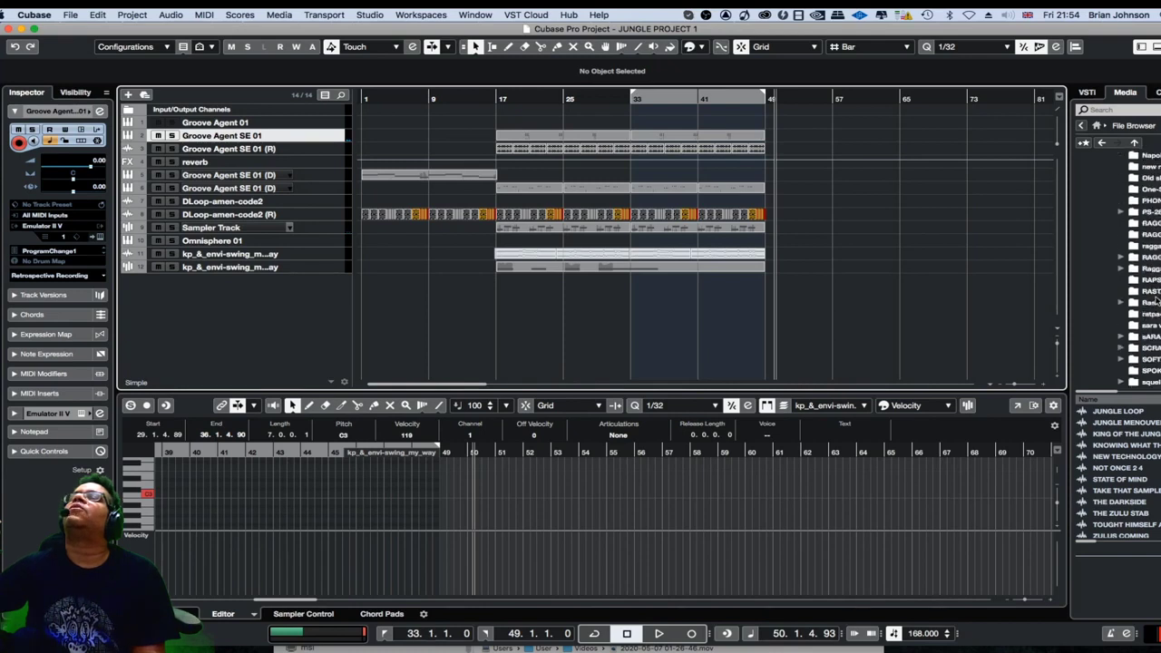
left_click(1136, 313)
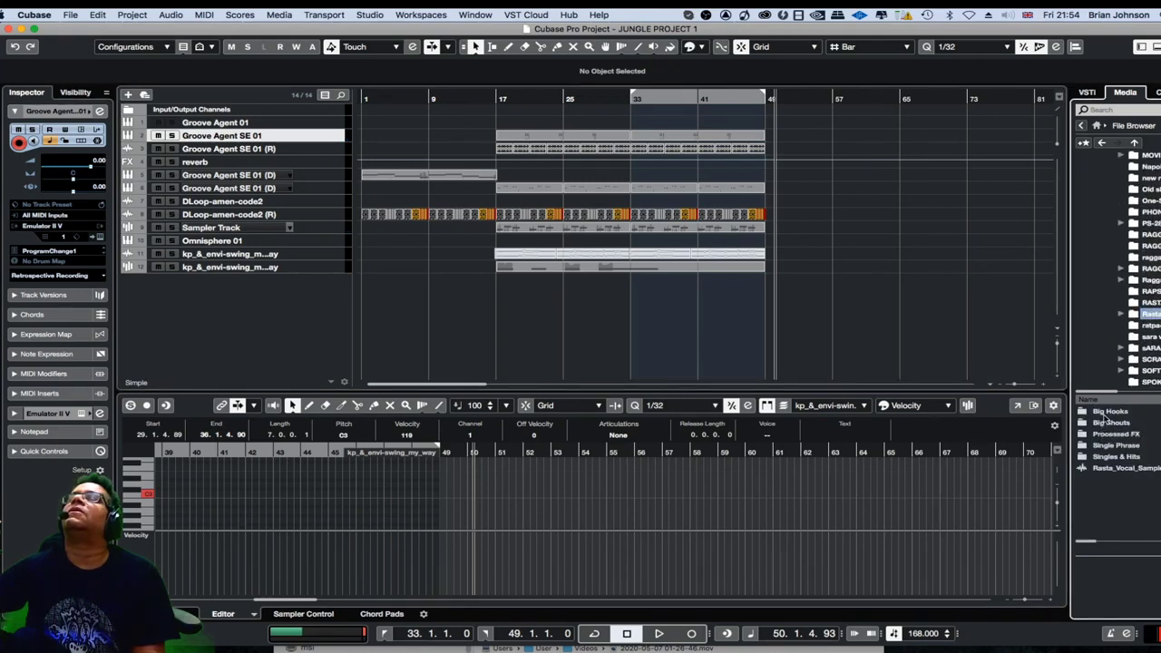
double_click(1104, 415)
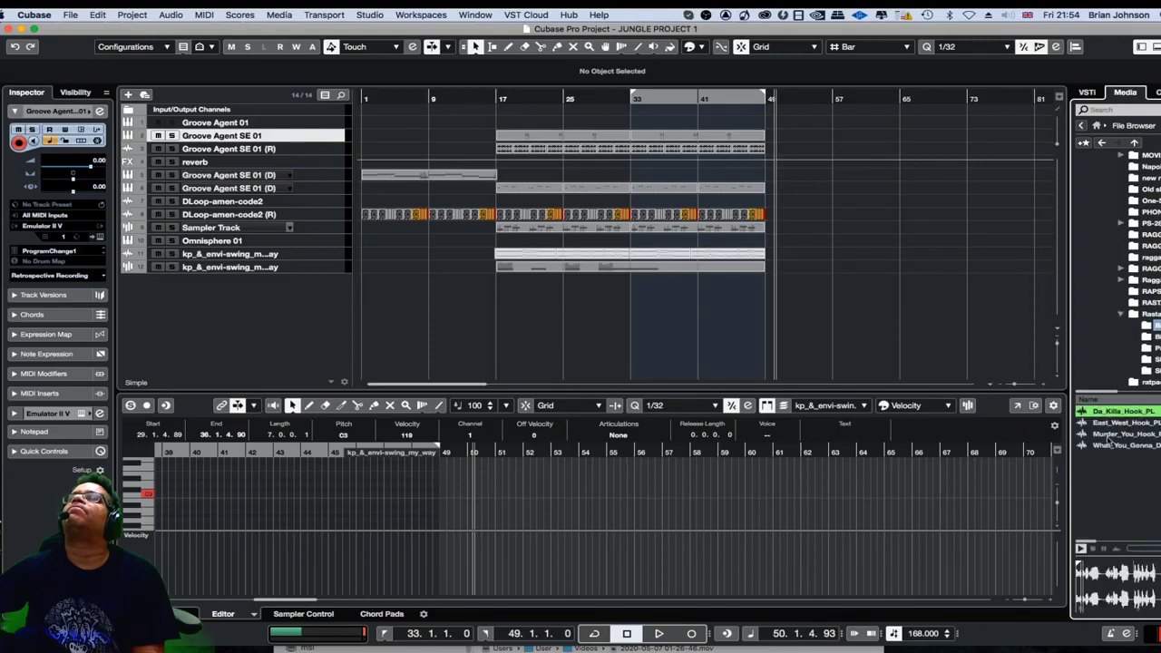
left_click(1109, 439)
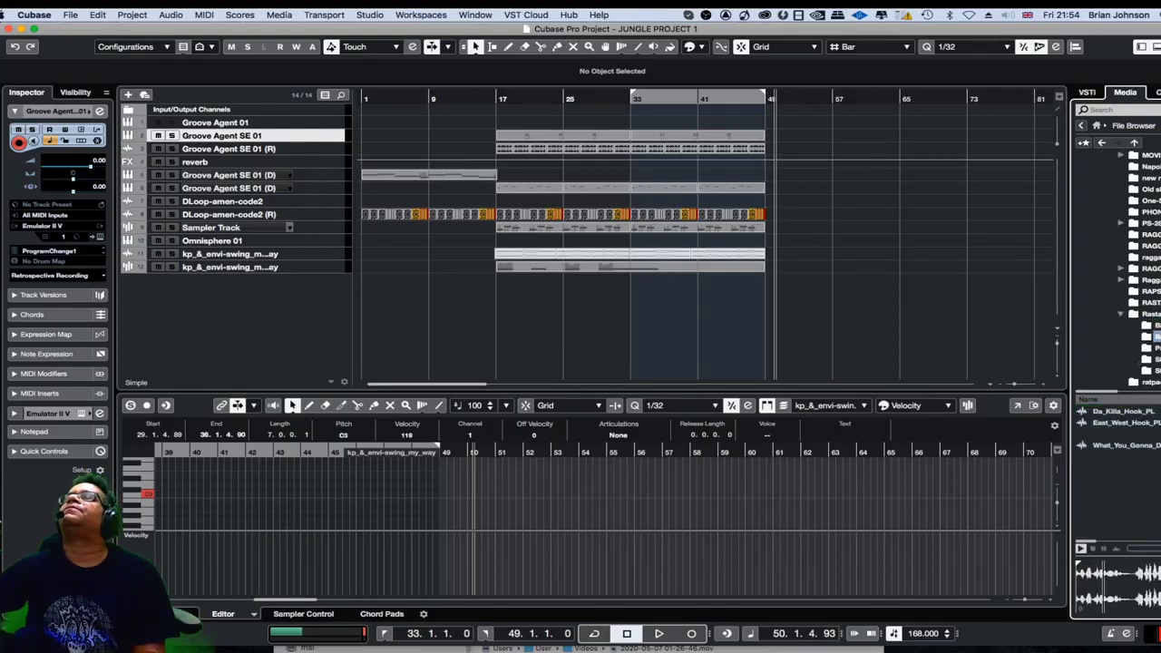
Audition vocal shouts from the Big Shouts folder, such as Get_Up_Shout, Hot_Hot_Shout and Passin_Thru_Shout
left_click(1116, 446)
left_click(1120, 479)
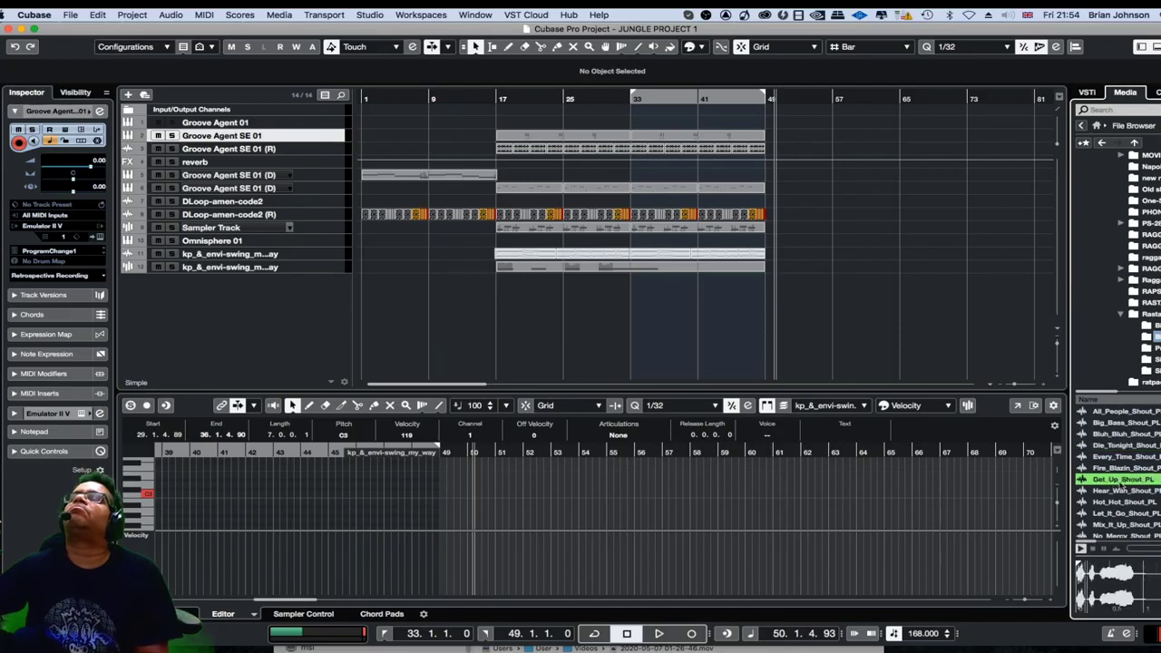
left_click(1122, 502)
scroll(1122, 502, "down", 3)
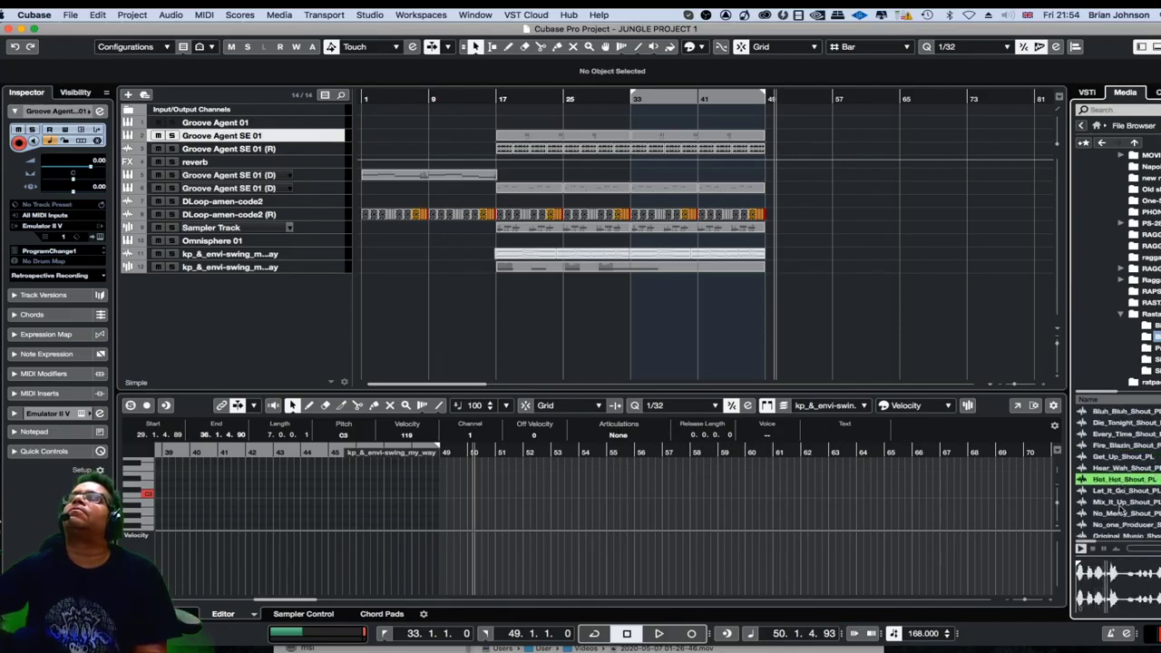
left_click(1121, 505)
scroll(1119, 486, "down", 2)
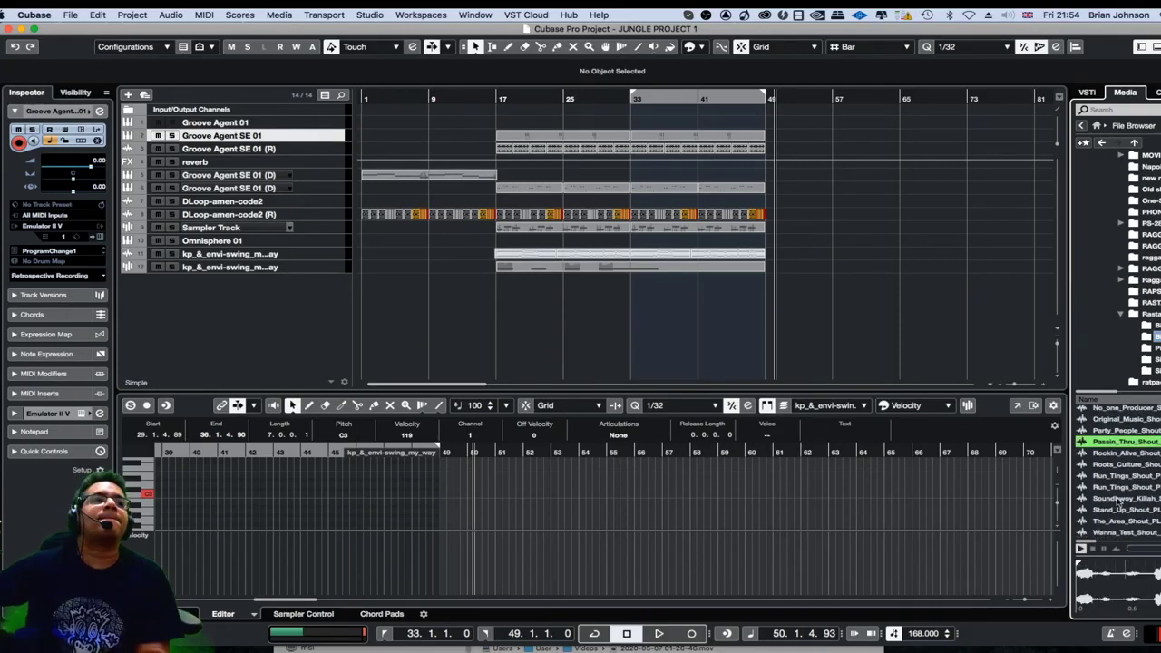